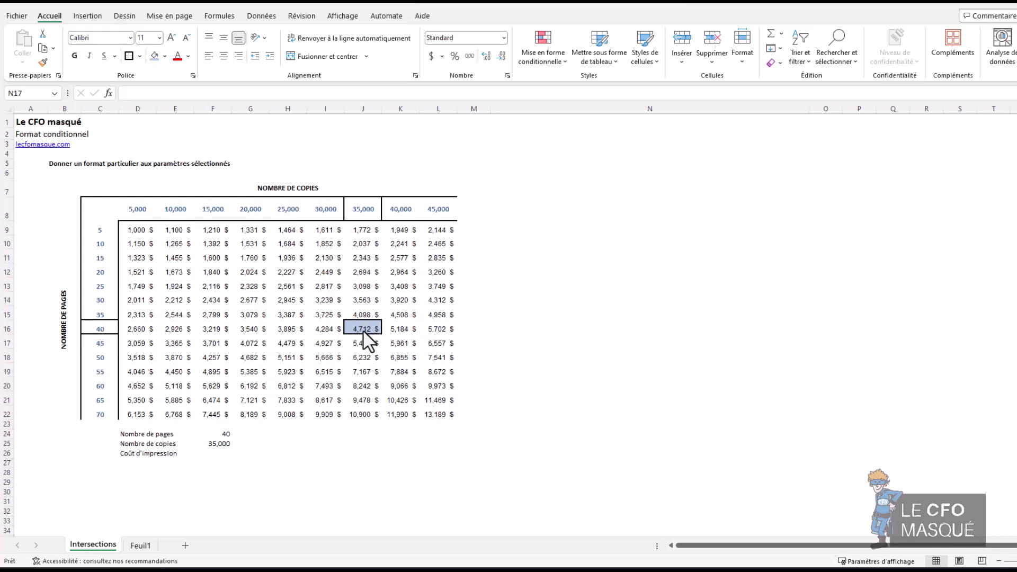
left_click(213, 455)
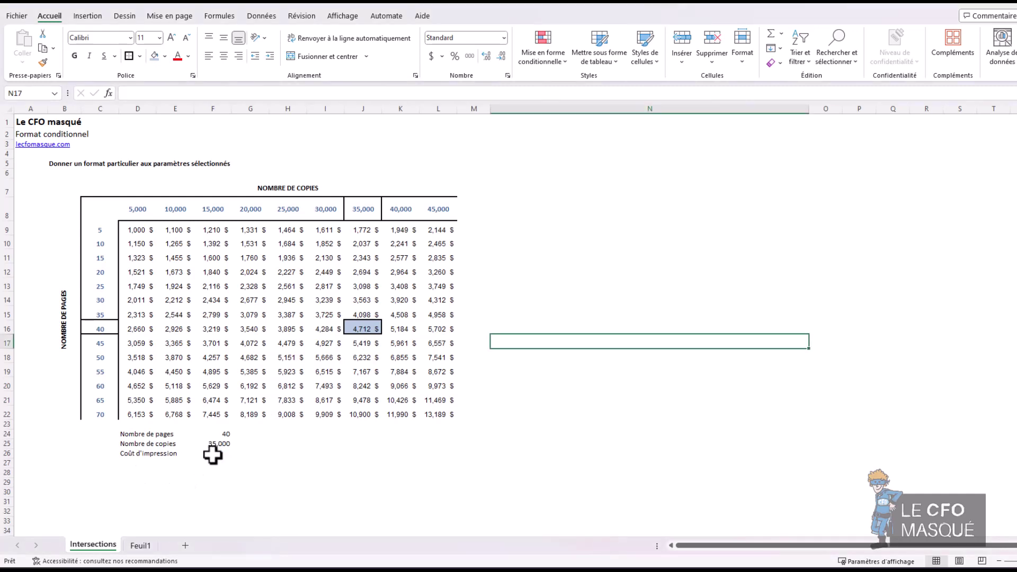
left_click(213, 453)
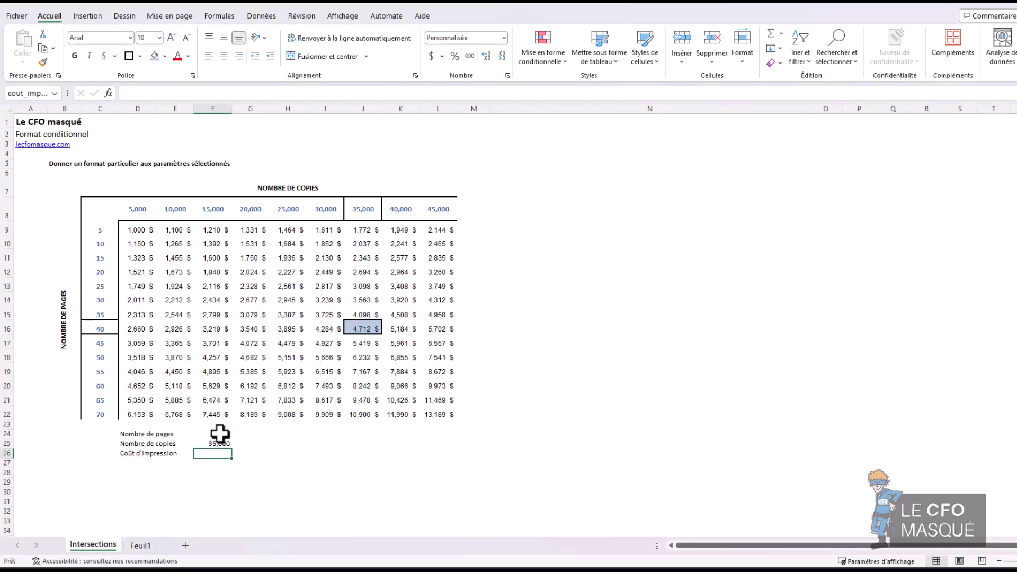
left_click(218, 436)
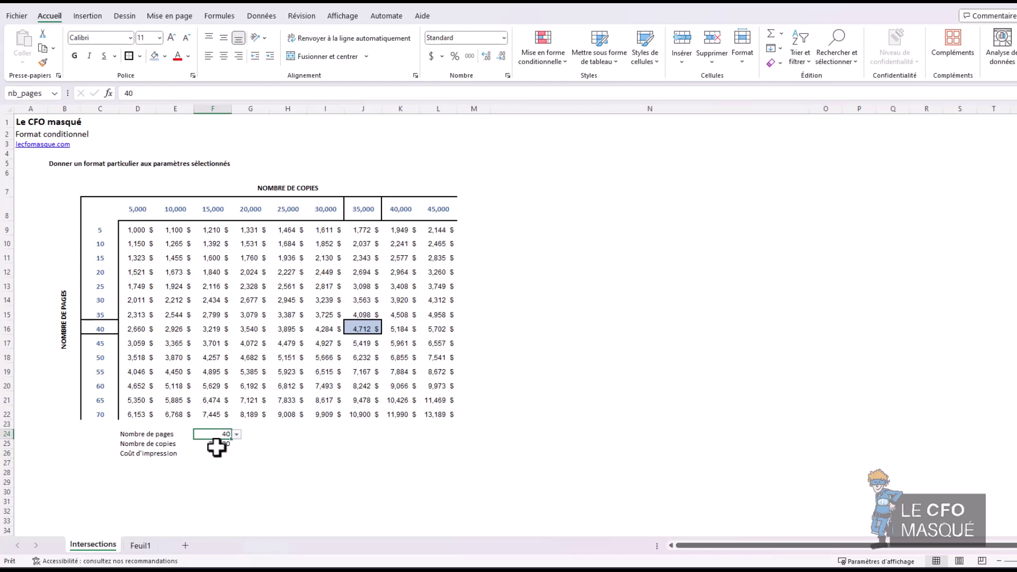
left_click(212, 445)
- Enter =EQUIV(nb_pages,C8:C22,0) in H24 to find the exact-match position of the selected page count
left_click(278, 435)
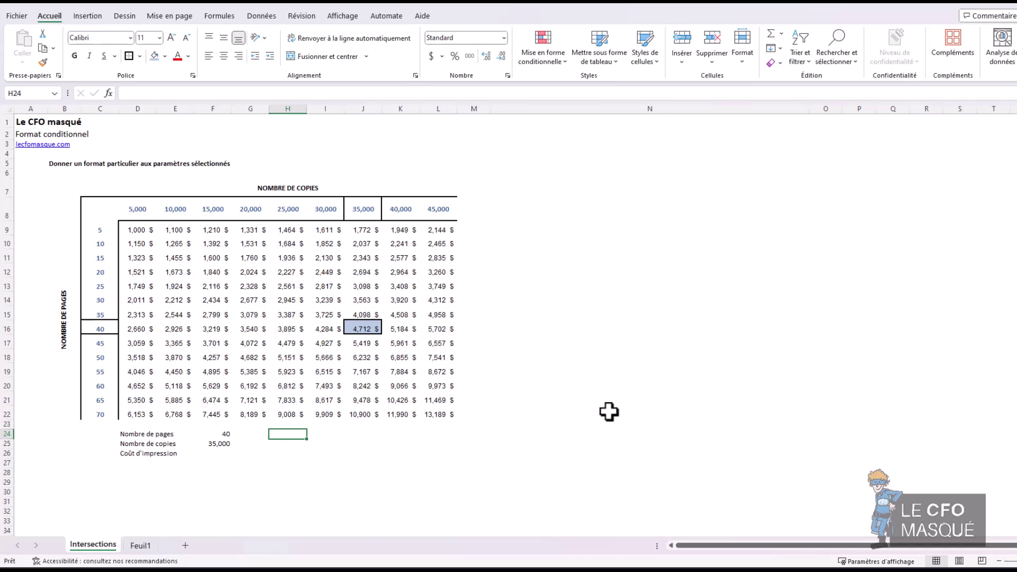
type("=e")
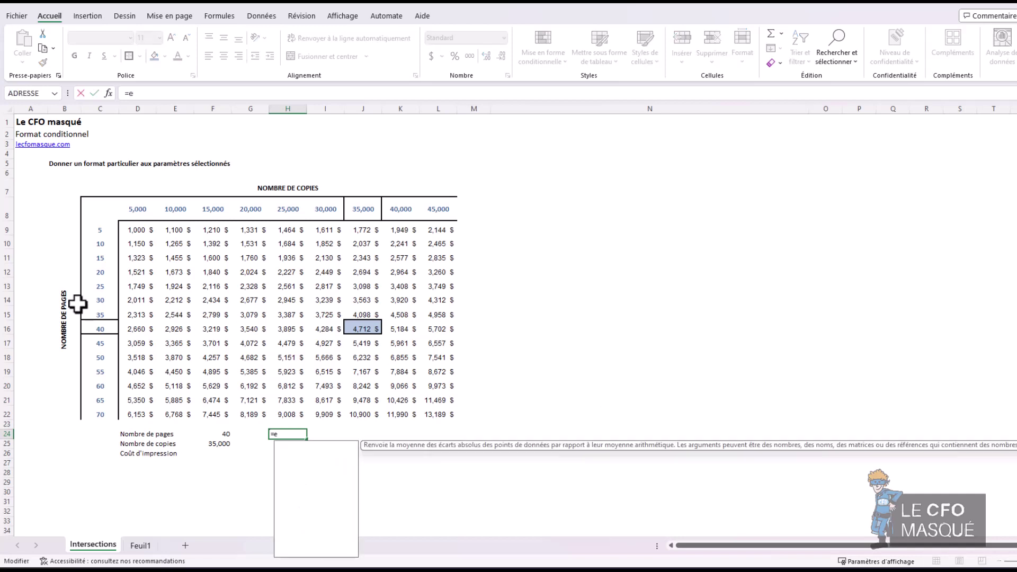
type("quiv(")
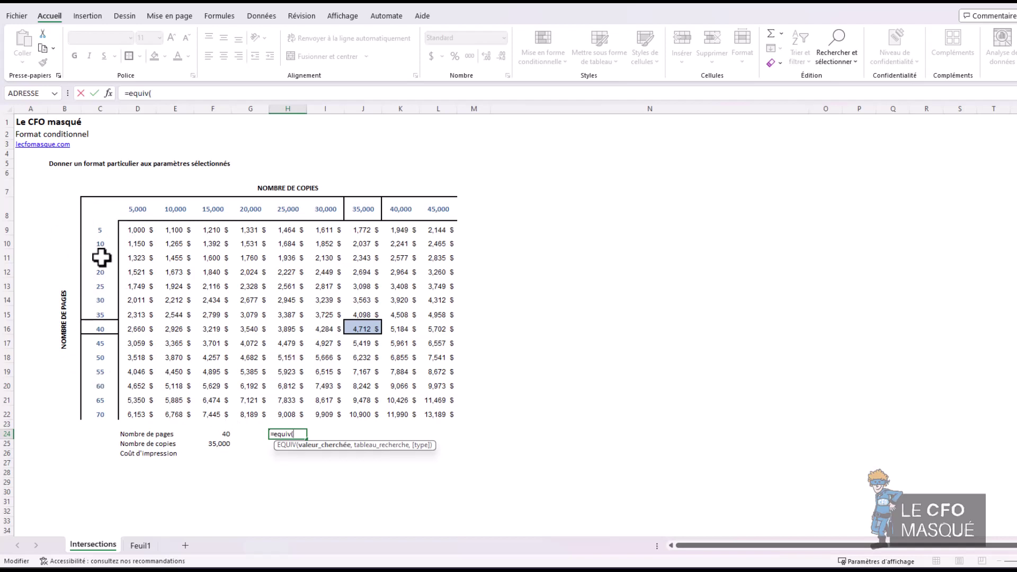
left_click(221, 434)
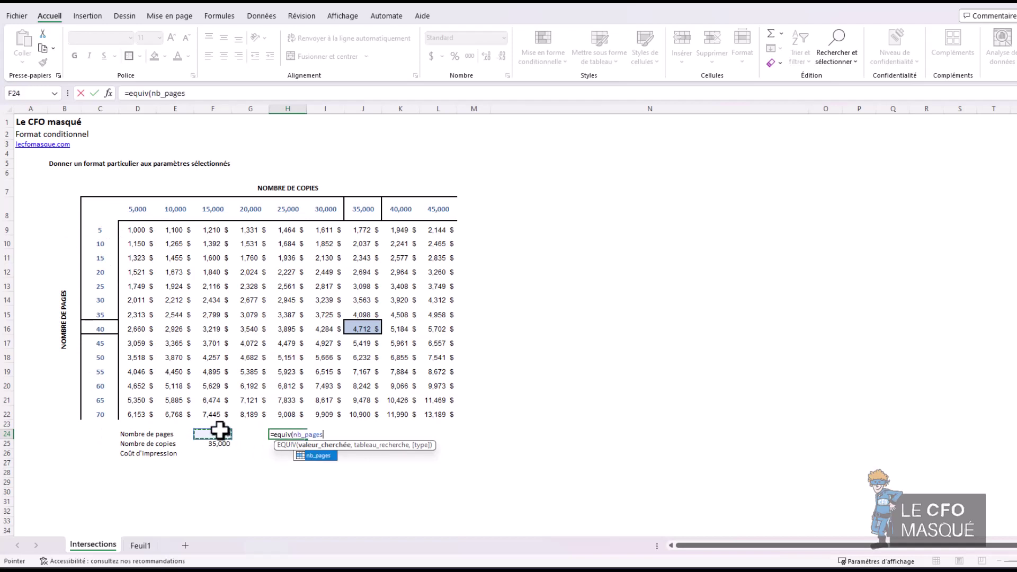
type(",")
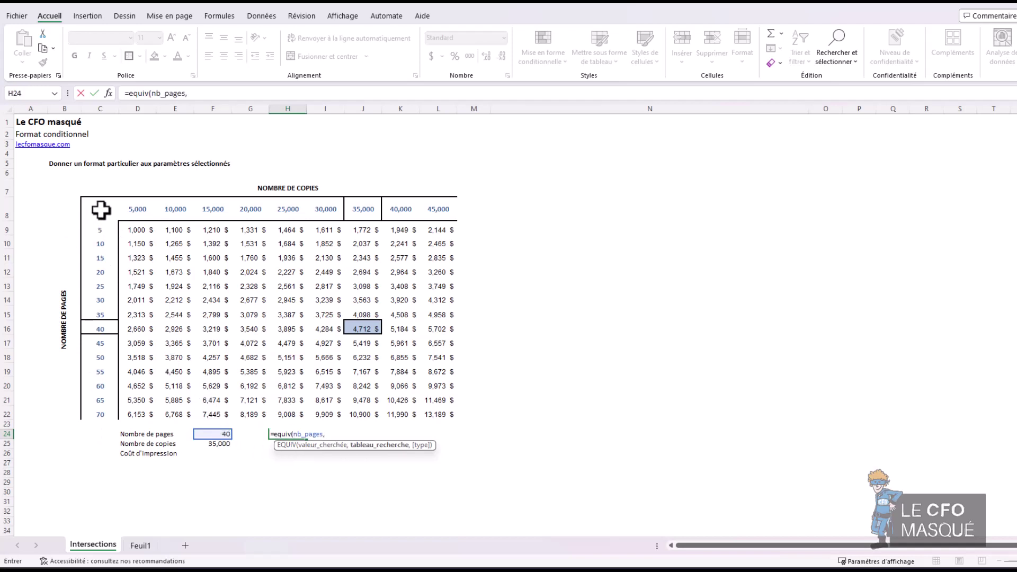
left_click_drag(99, 205, 102, 417)
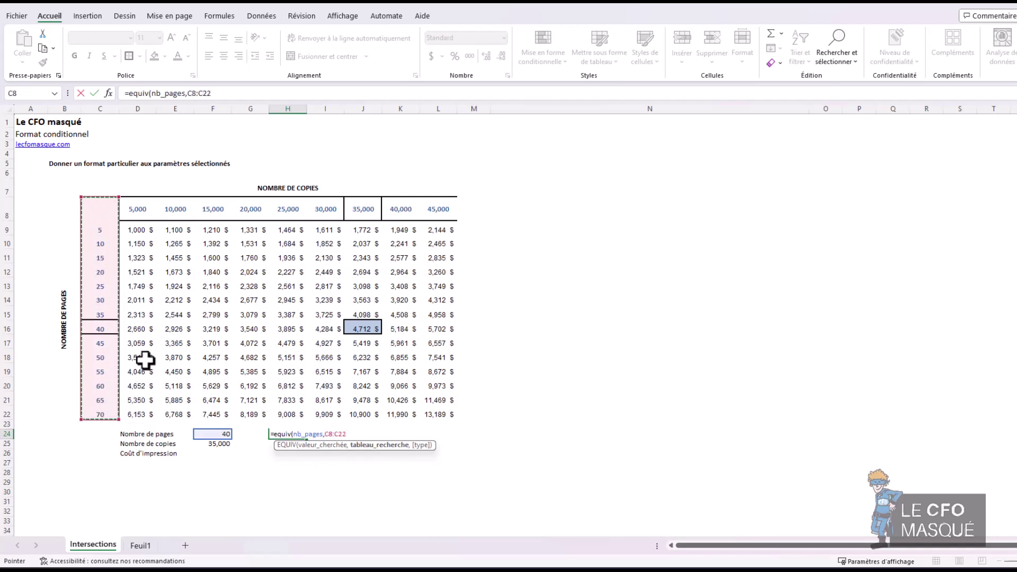
type(",")
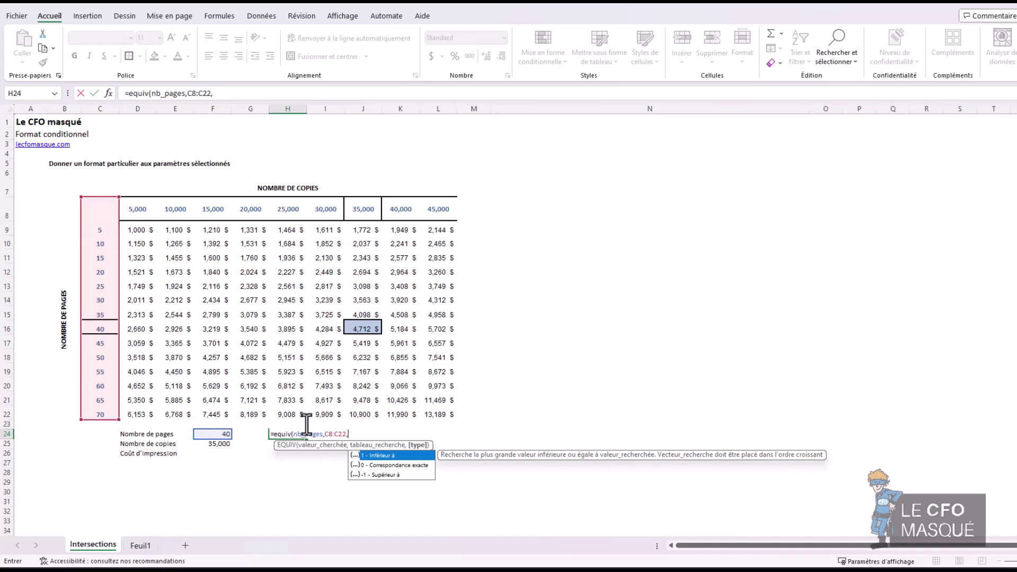
type("0)")
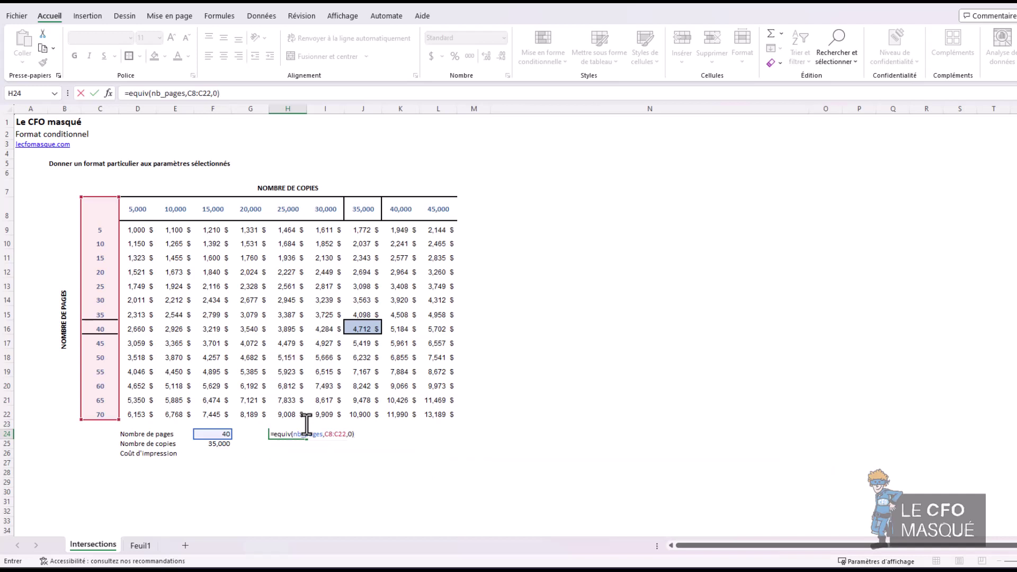
key("Return")
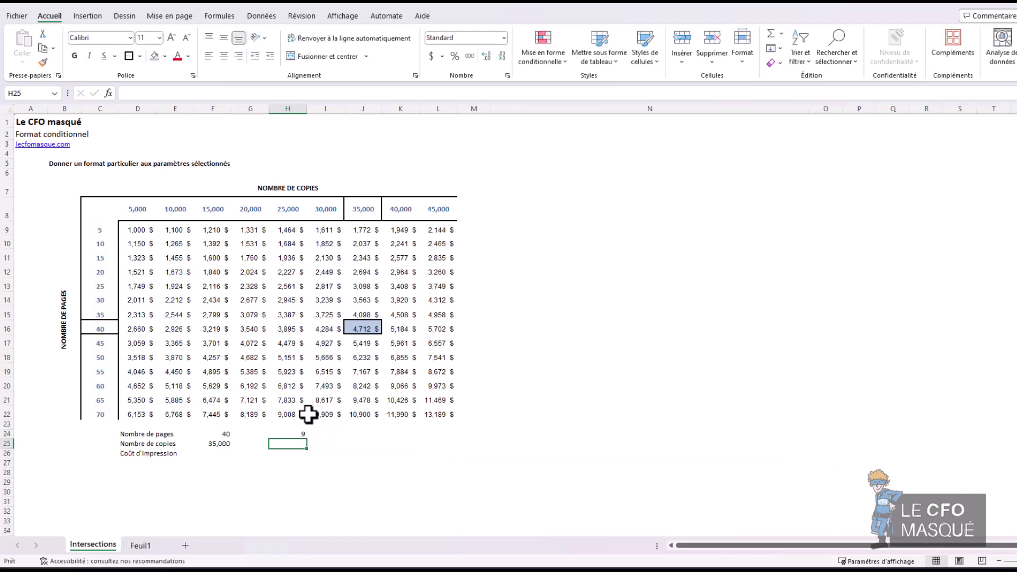
- Check the position formula in H24 by walking down the page-count column from C8 to C16
left_click(283, 434)
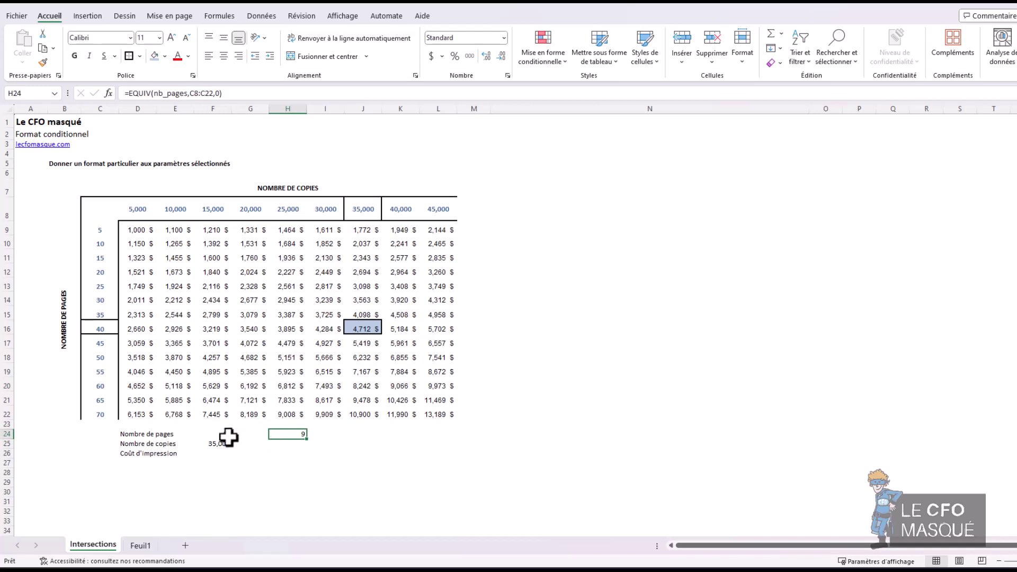
left_click_drag(102, 208, 106, 415)
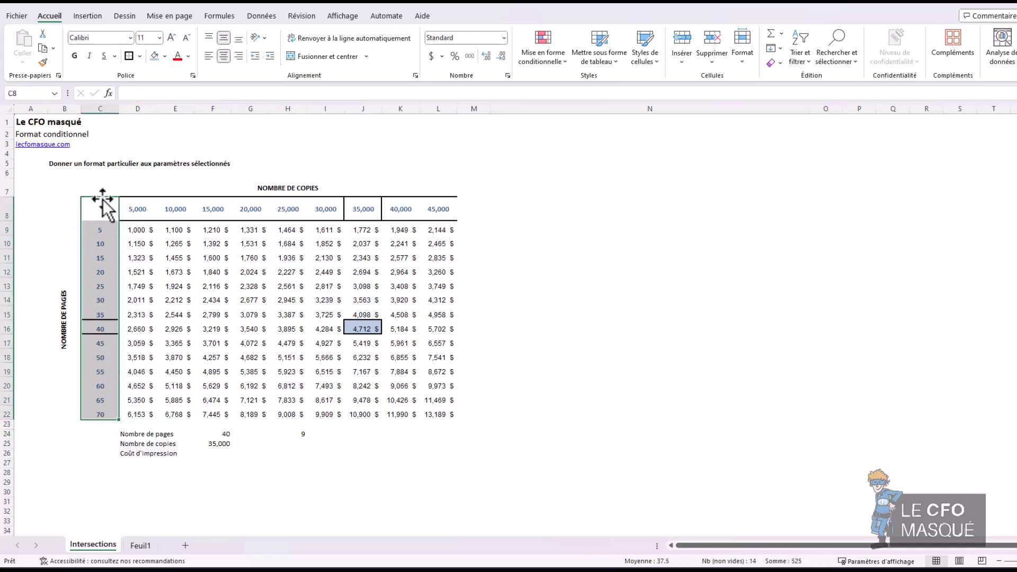
left_click(302, 434)
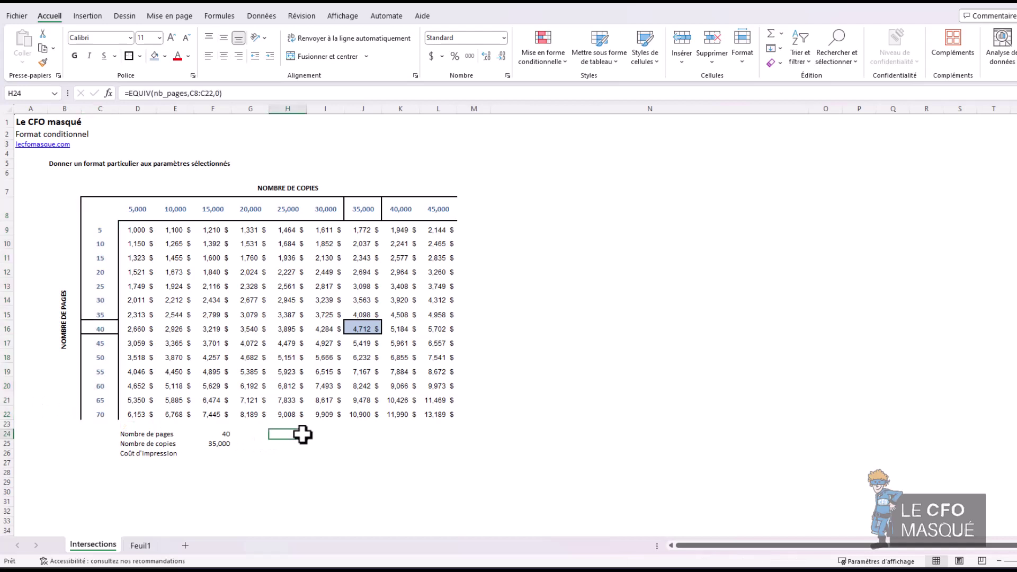
left_click(104, 211)
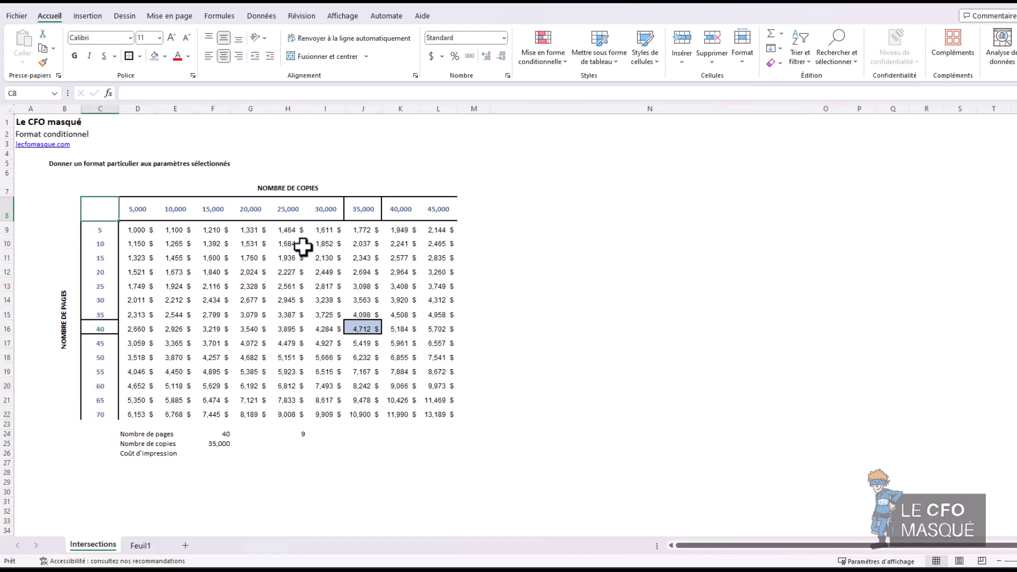
key("Down")
key("Down")
key("Down")
key("Down")
key("Down")
key("Down")
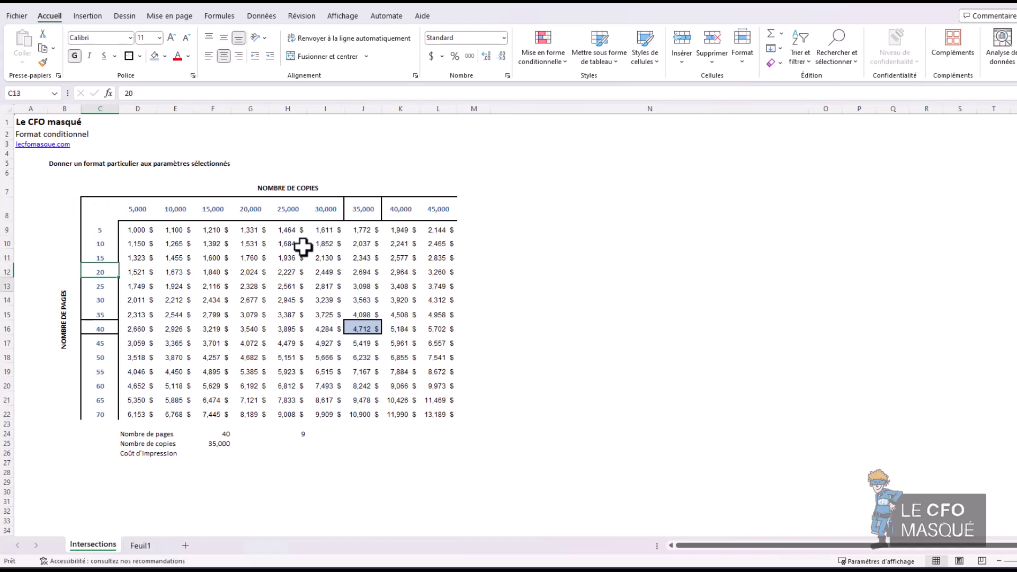
key("Down")
key("Down")
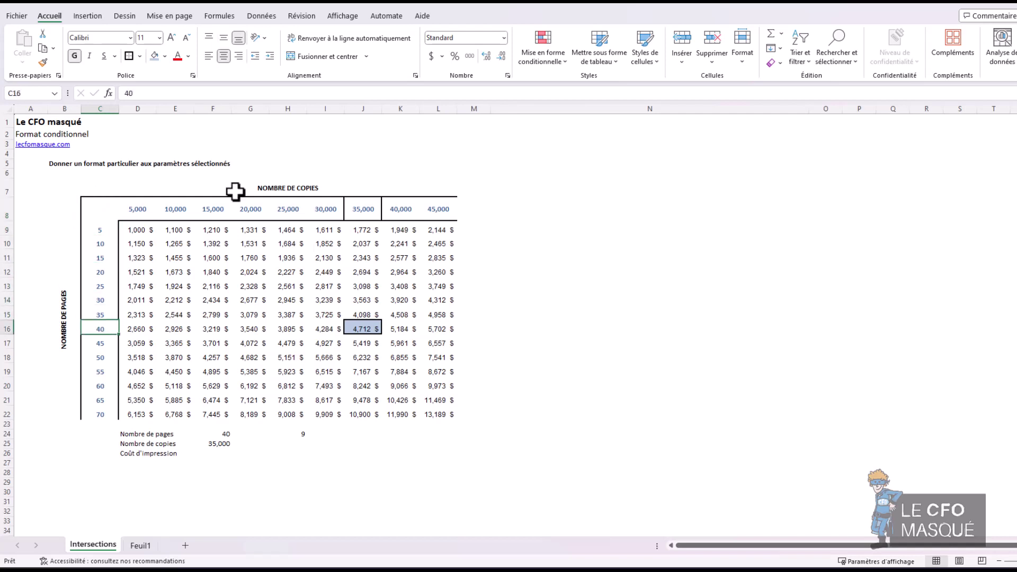
- Enter =EQUIV(nb_copies,C8:L8,0) in H25 to find the exact-match position of the selected number of copies
left_click(290, 444)
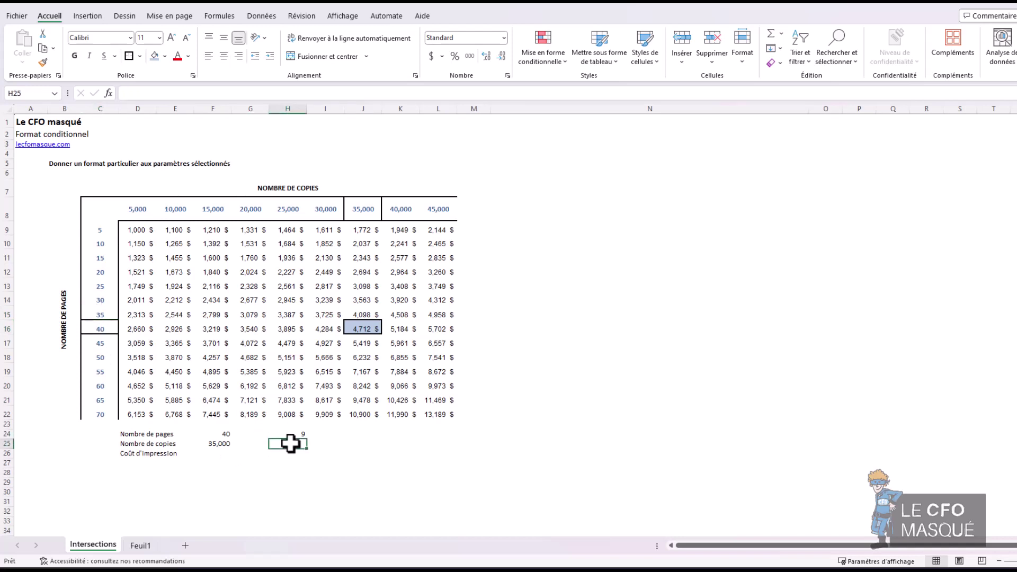
type("=equiv")
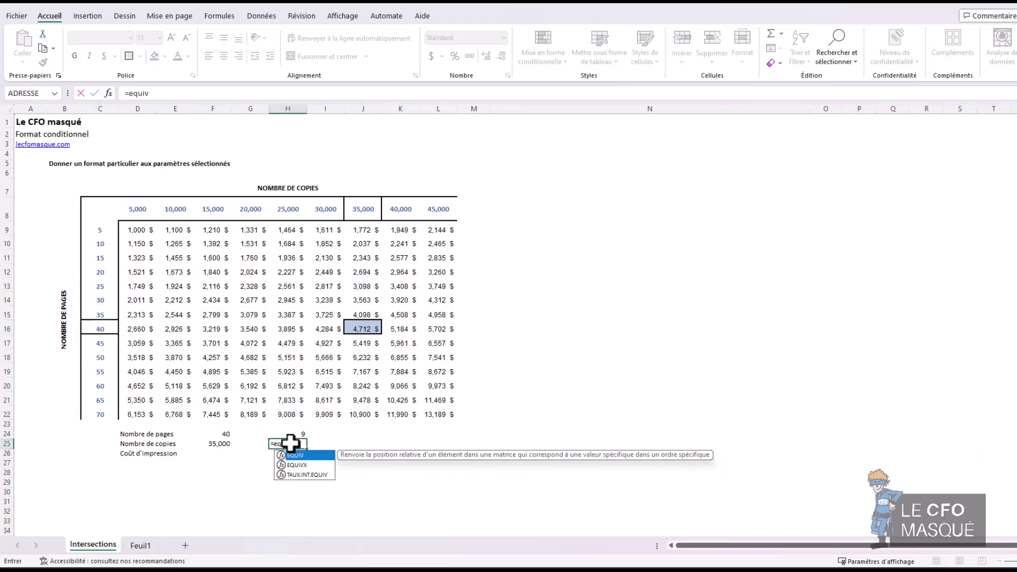
type("(")
left_click(214, 445)
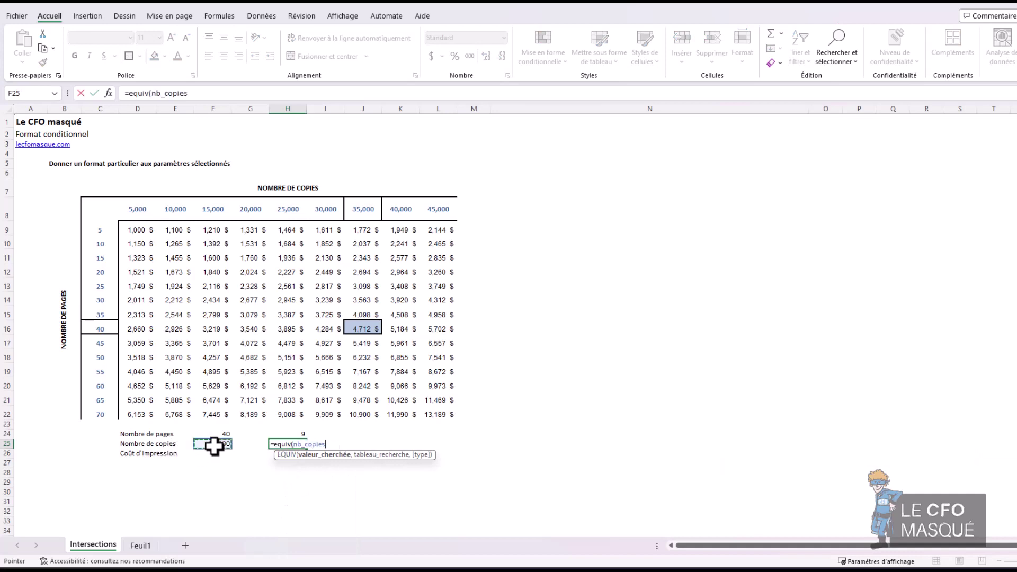
type(",")
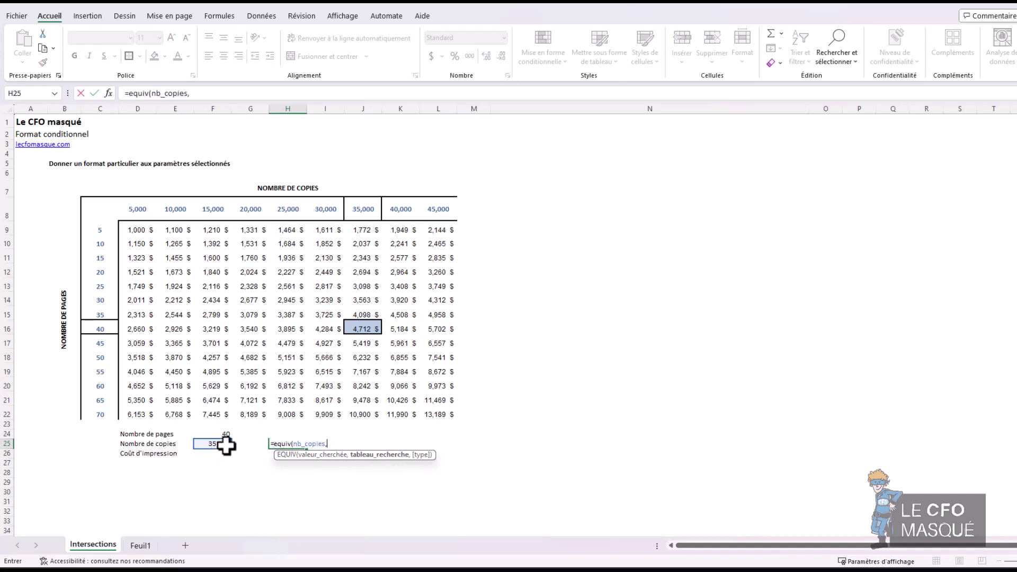
left_click_drag(96, 211, 450, 213)
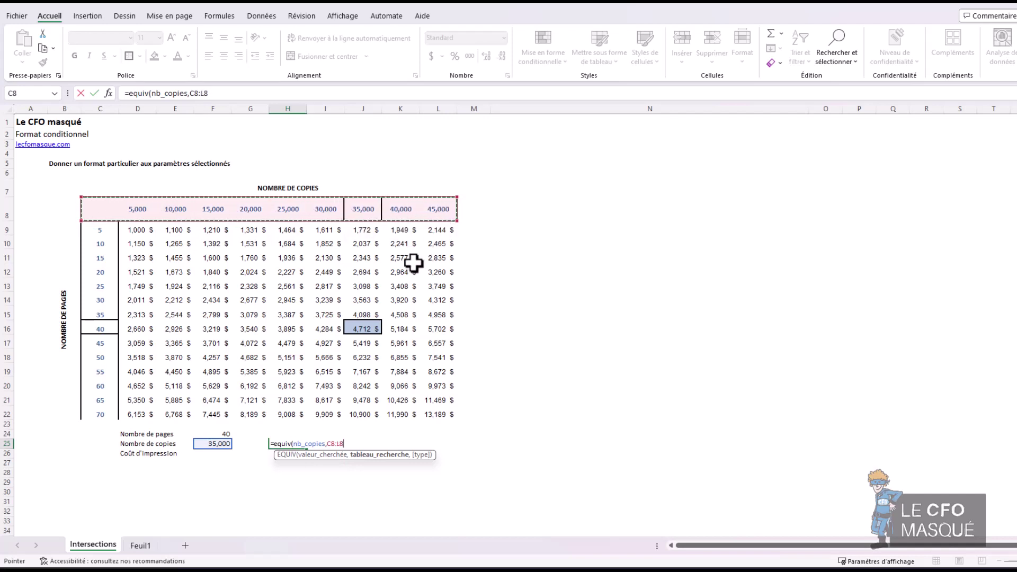
type(",")
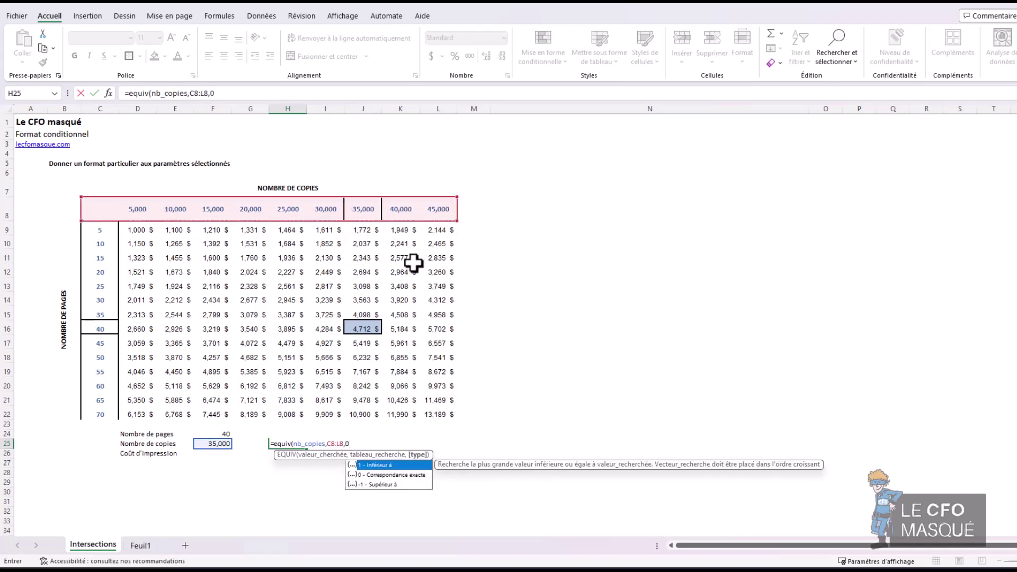
type("0)")
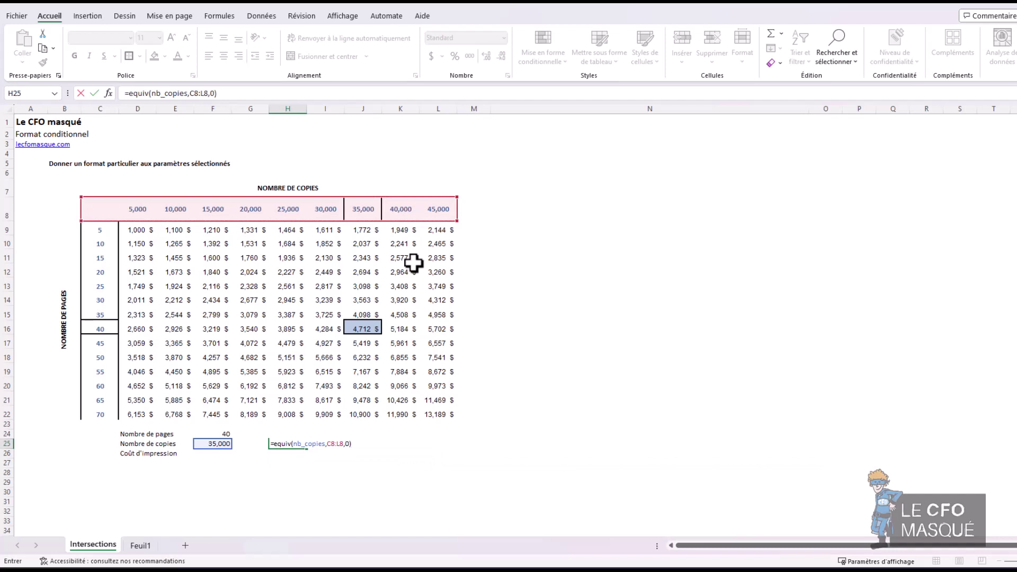
key("ctrl+Return")
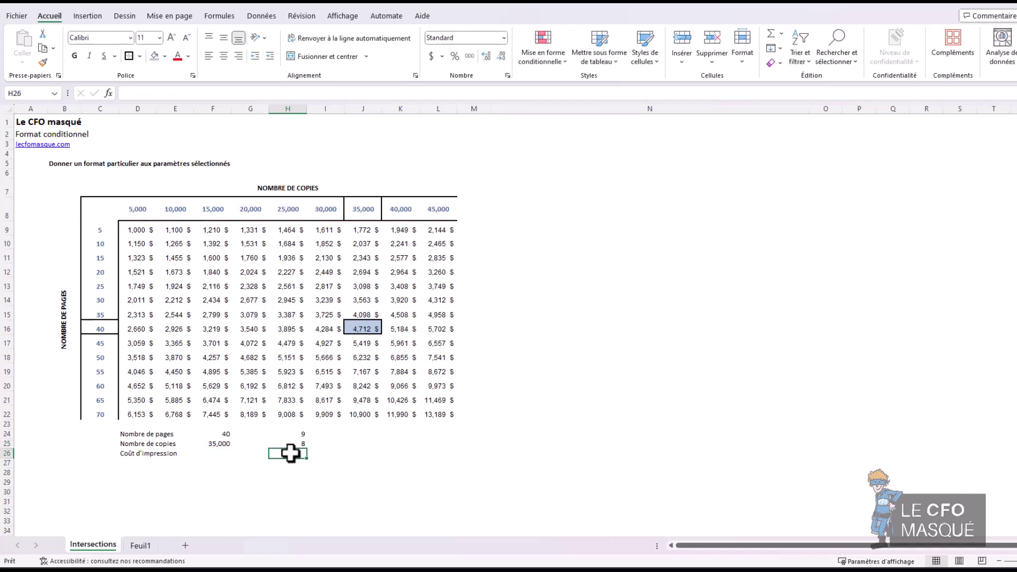
- Check the copies position by walking along the header row from C8 to J8, and review the formulas in H24 and H25
left_click(99, 209)
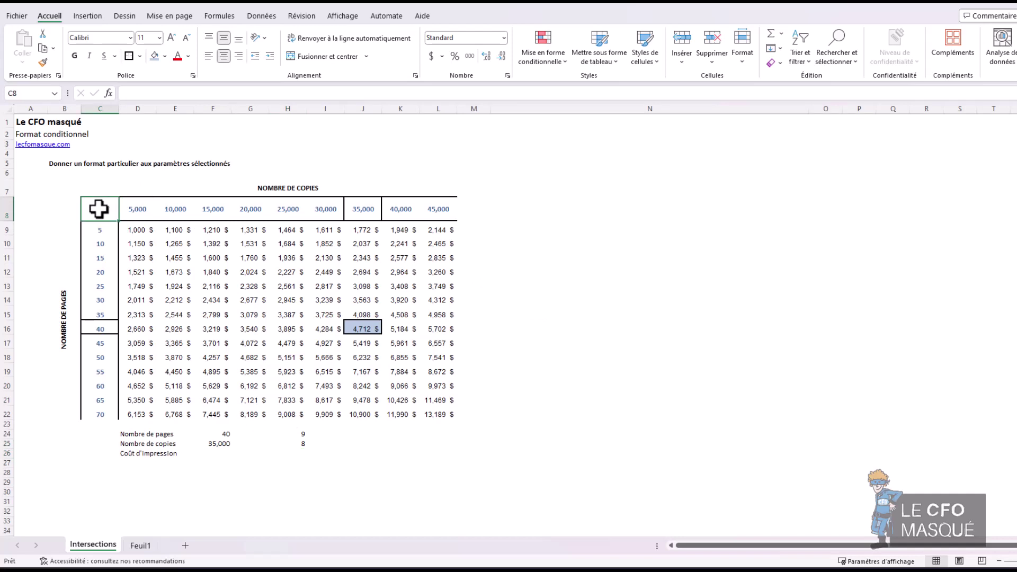
key("Right")
key("Right")
key("Right")
key("Right")
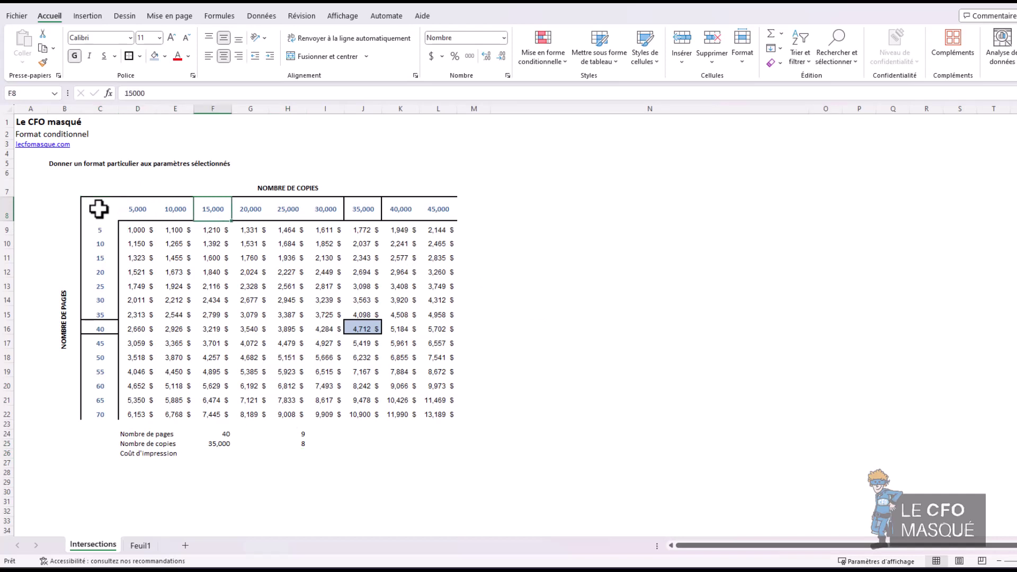
key("Right")
key("Right")
key("Right")
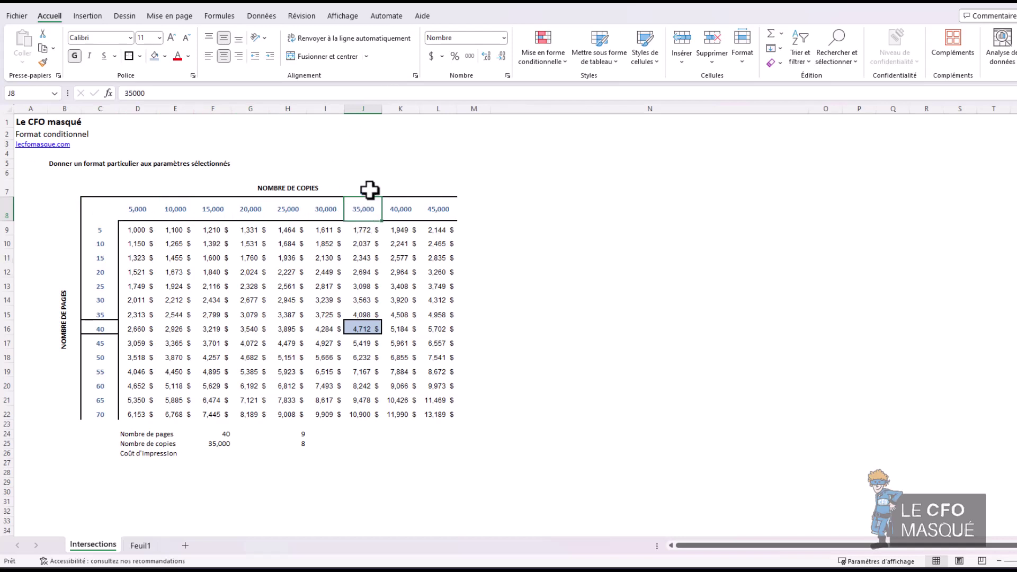
left_click(213, 453)
left_click(296, 442)
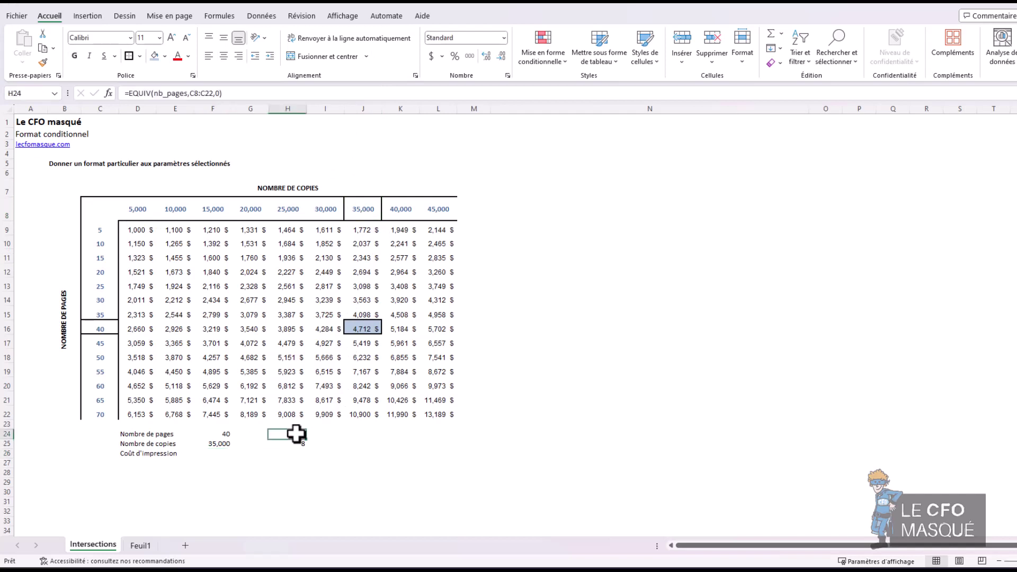
left_click(212, 454)
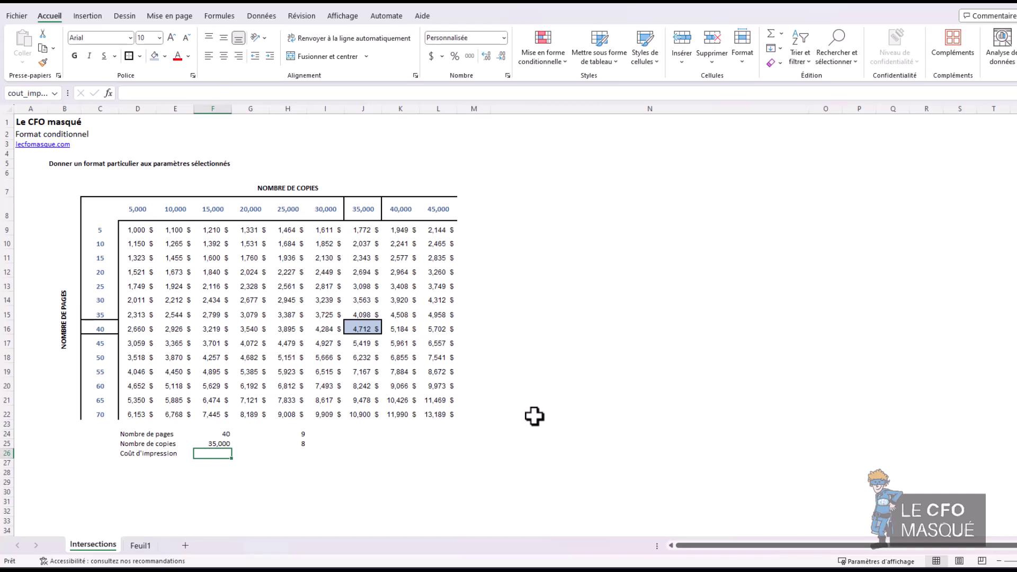
left_click(303, 434)
left_click(296, 444)
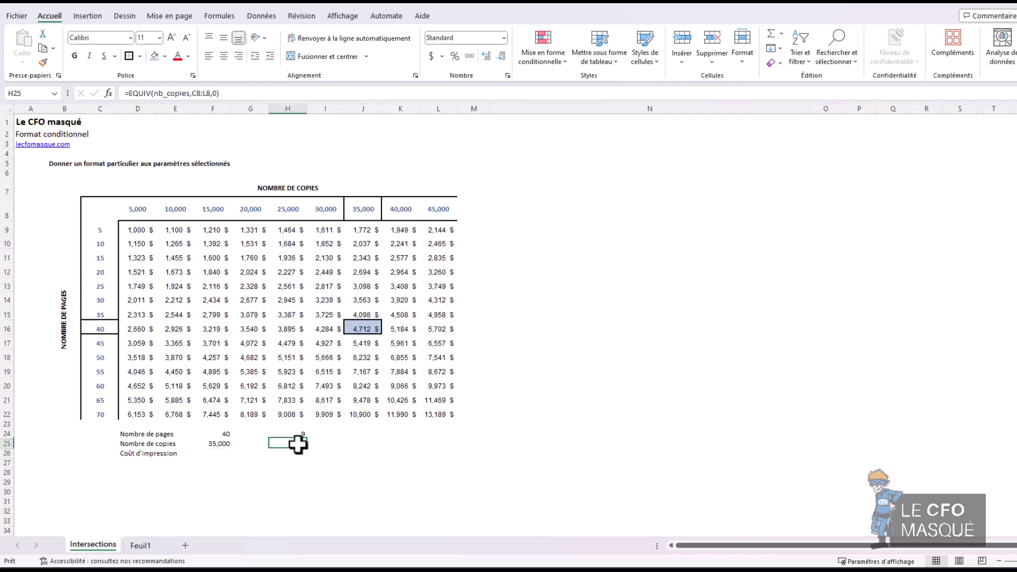
- Enter =INDEX(C8:L22,H24,H25) in F26 to return the printing cost at the row and column positions
left_click(228, 454)
type("=index")
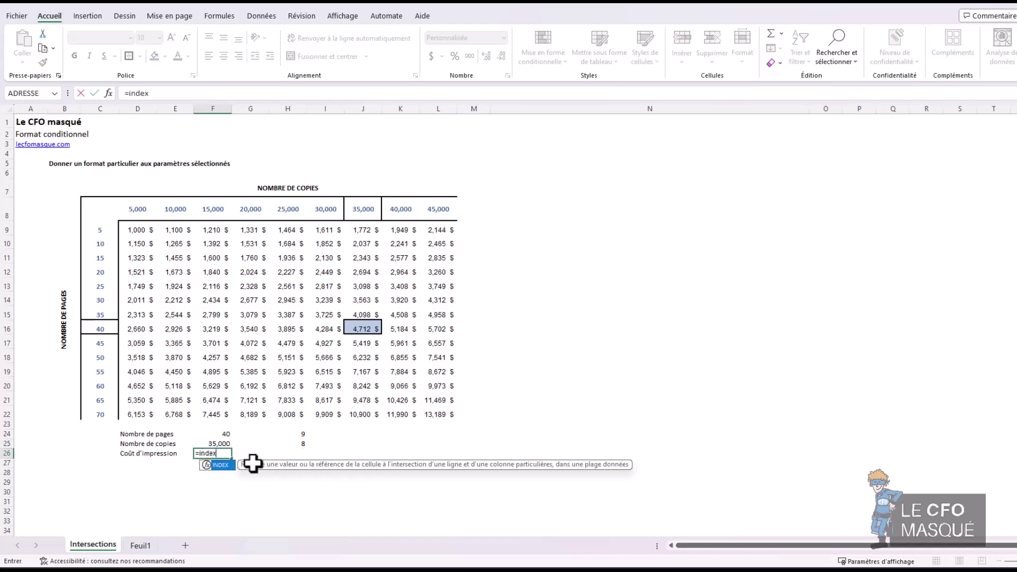
type("(")
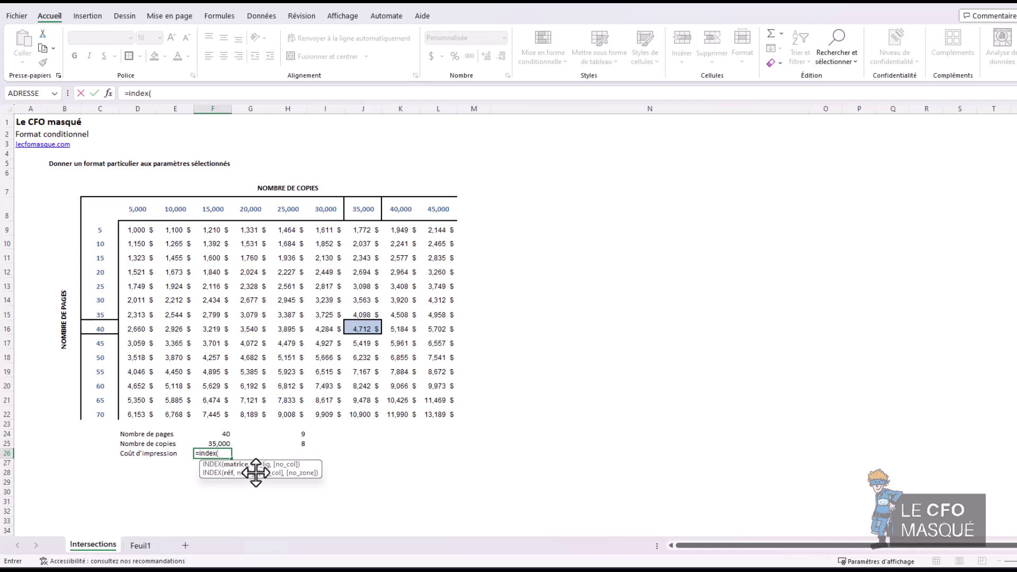
left_click_drag(102, 208, 436, 417)
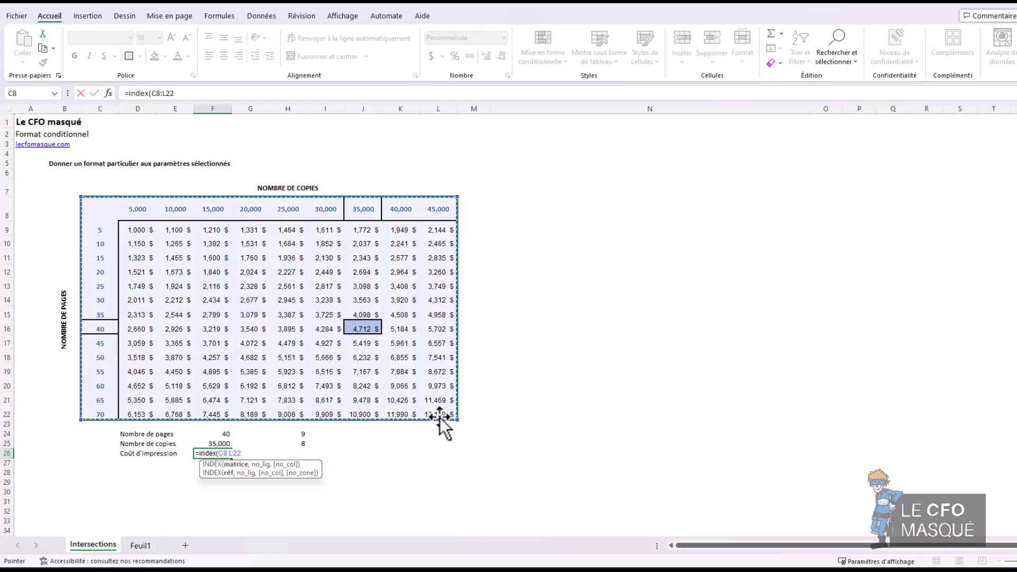
type(",")
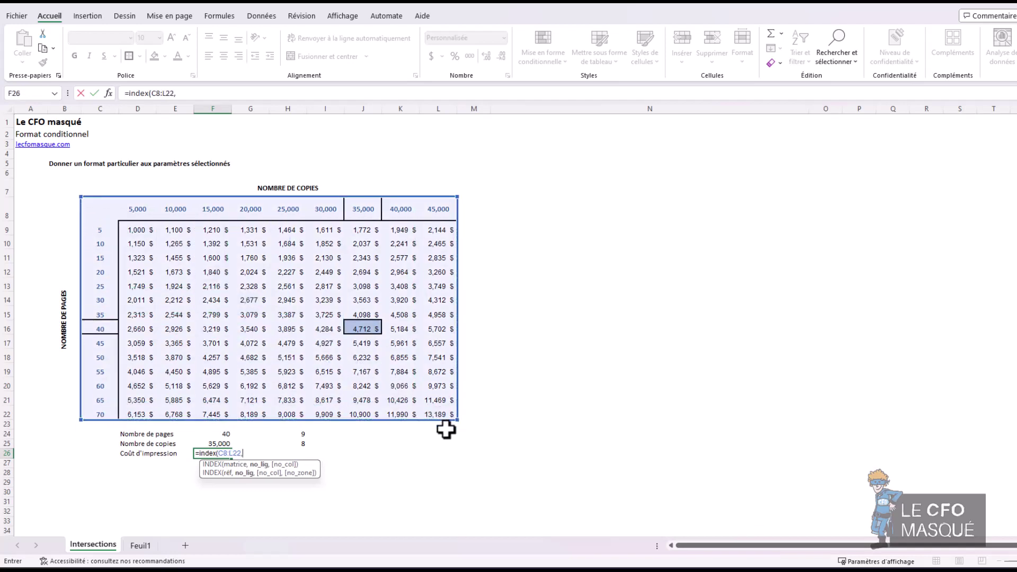
left_click(300, 435)
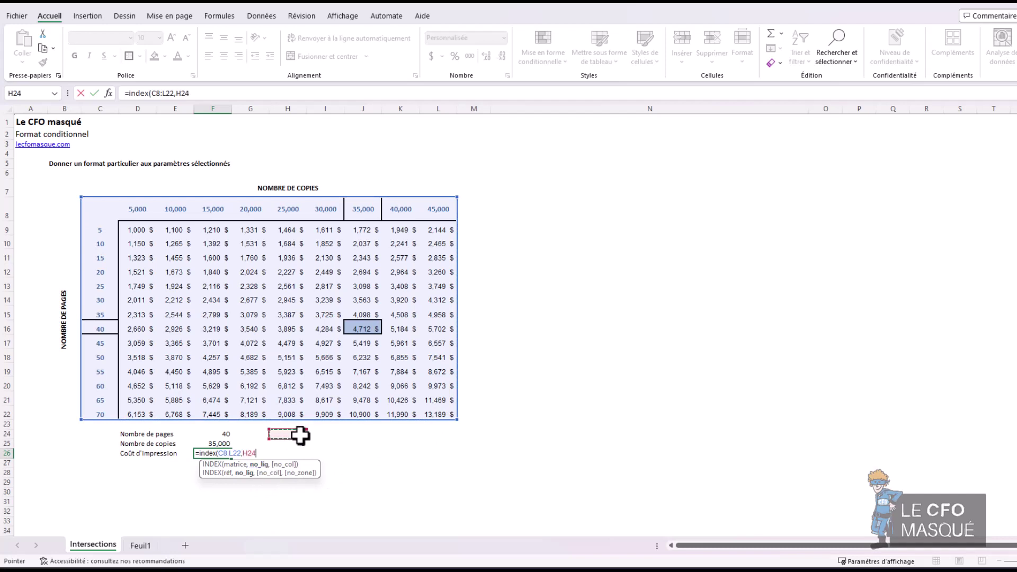
type(",")
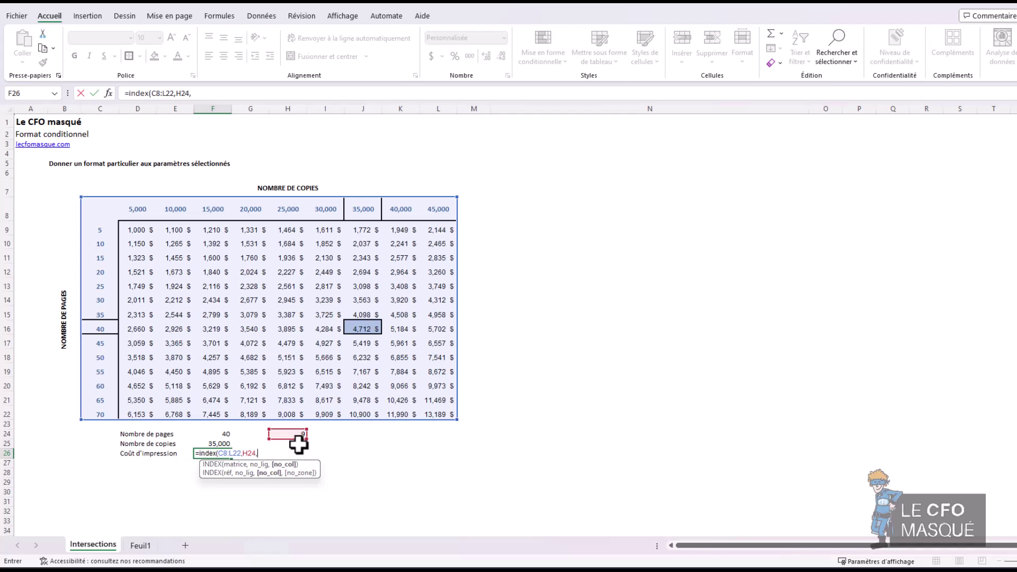
left_click(297, 444)
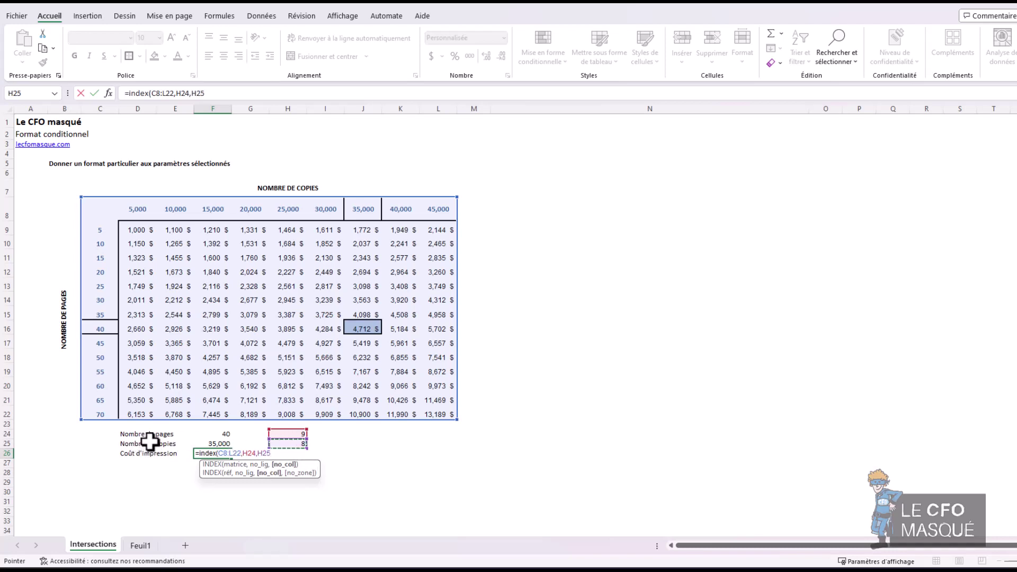
type(")")
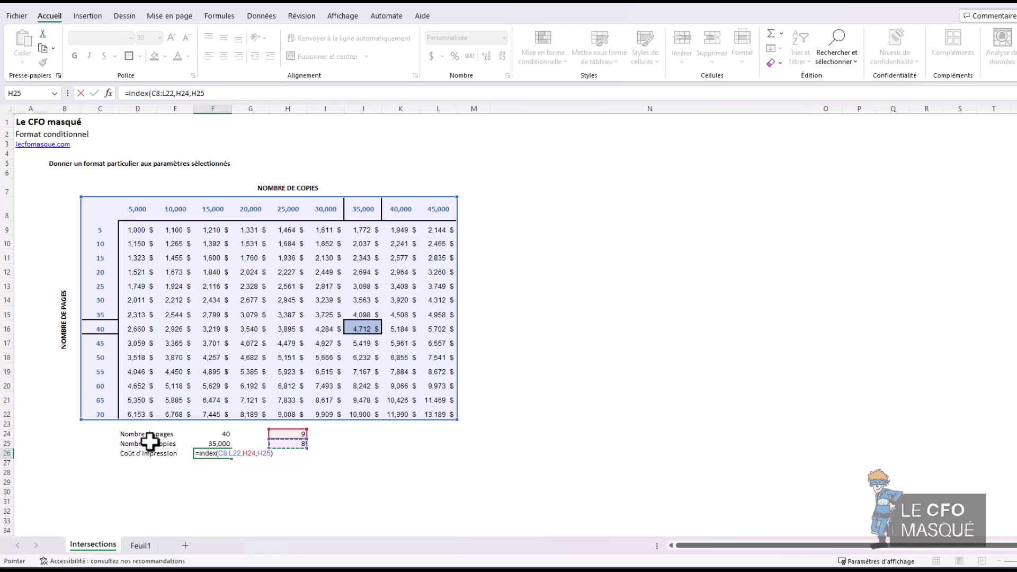
key("Return")
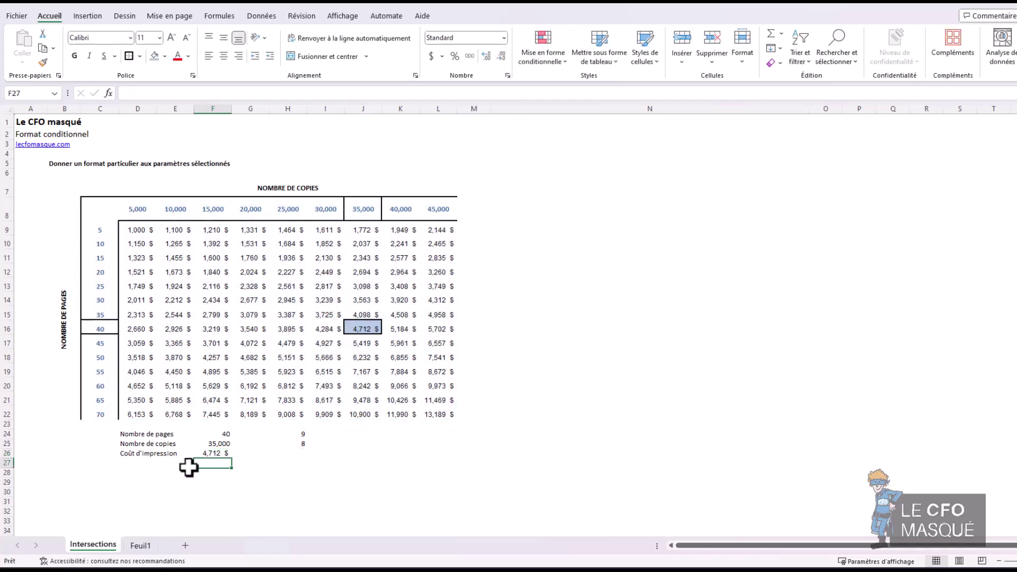
- Compare the INDEX result in F26 with the highlighted price in table cell J16
left_click(210, 454)
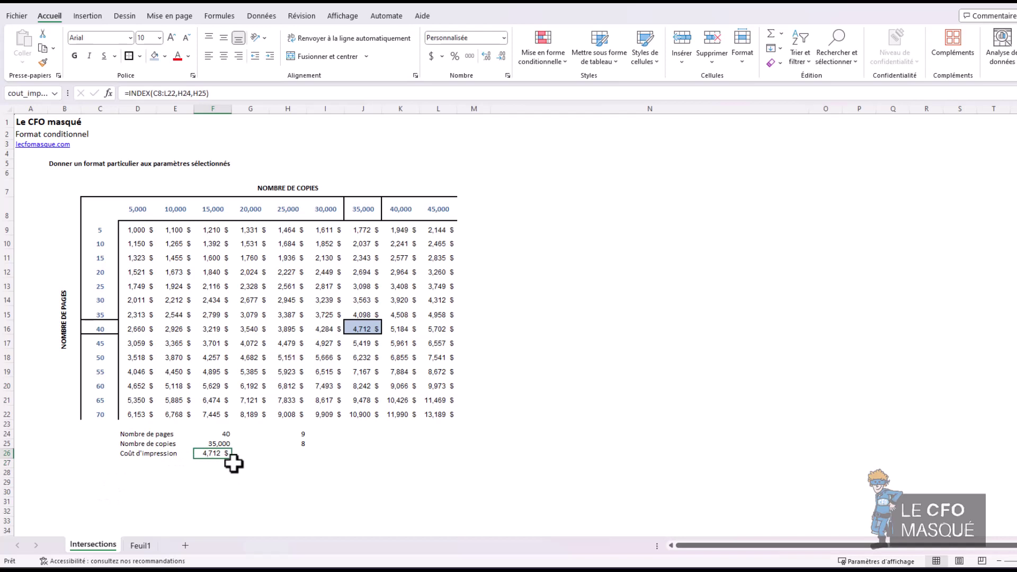
left_click(364, 328)
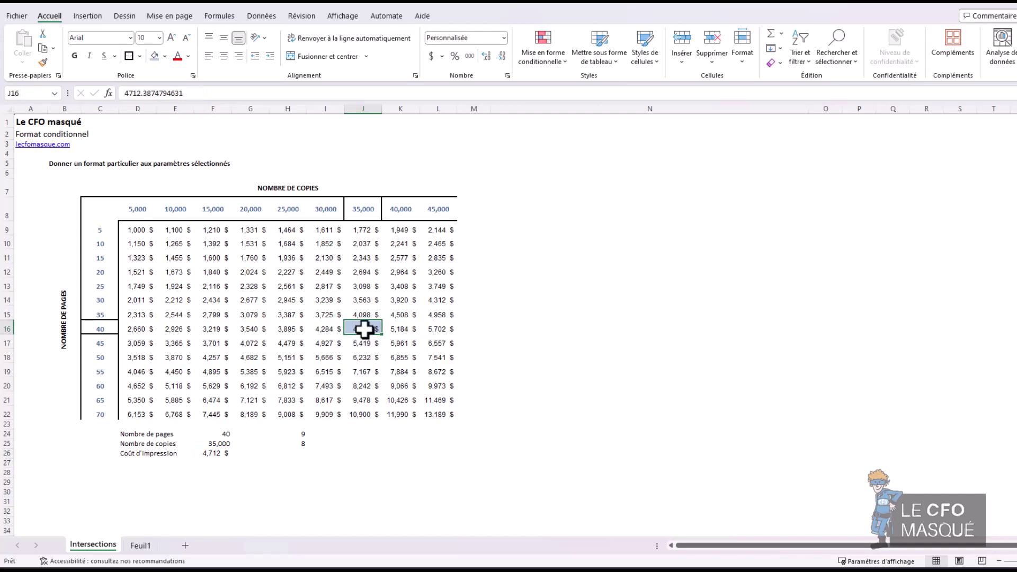
left_click(213, 454)
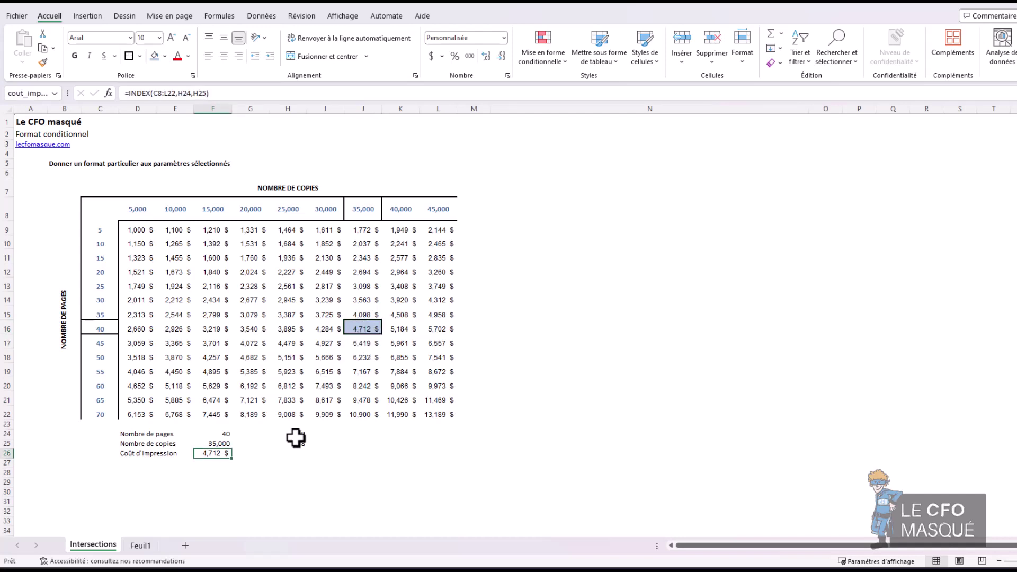
- Replace the H24 reference in F26's INDEX formula with EQUIV(nb_pages,C8:C22,0), copied from H24 without its equals sign, and review the formula
left_click(299, 434)
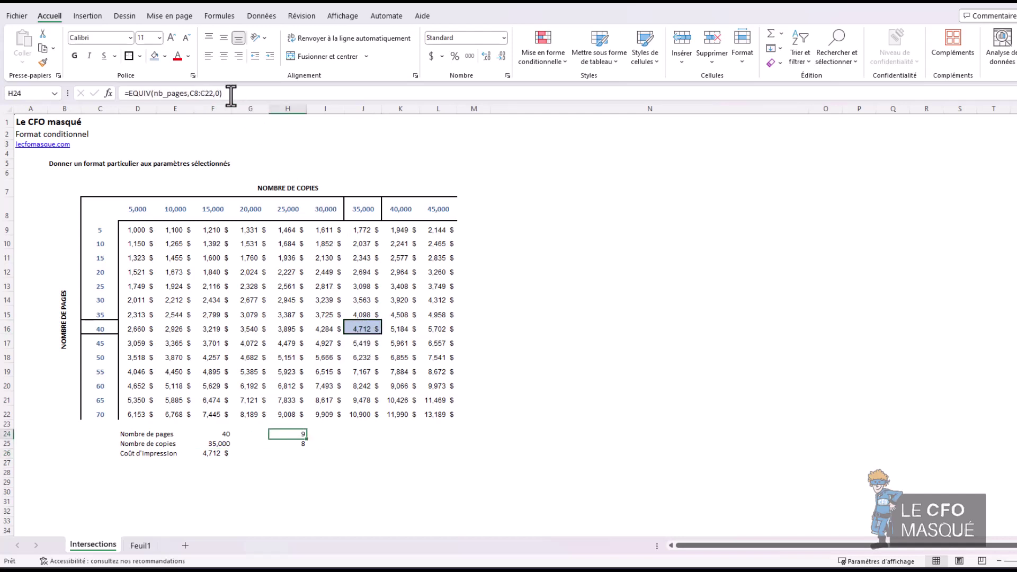
left_click_drag(227, 93, 104, 101)
key("ctrl+c")
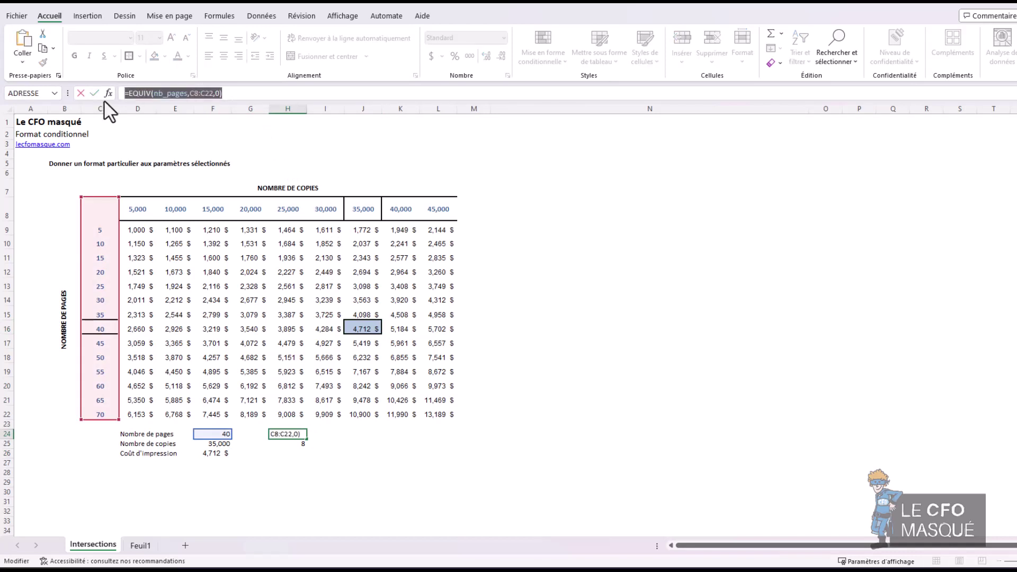
key("Return")
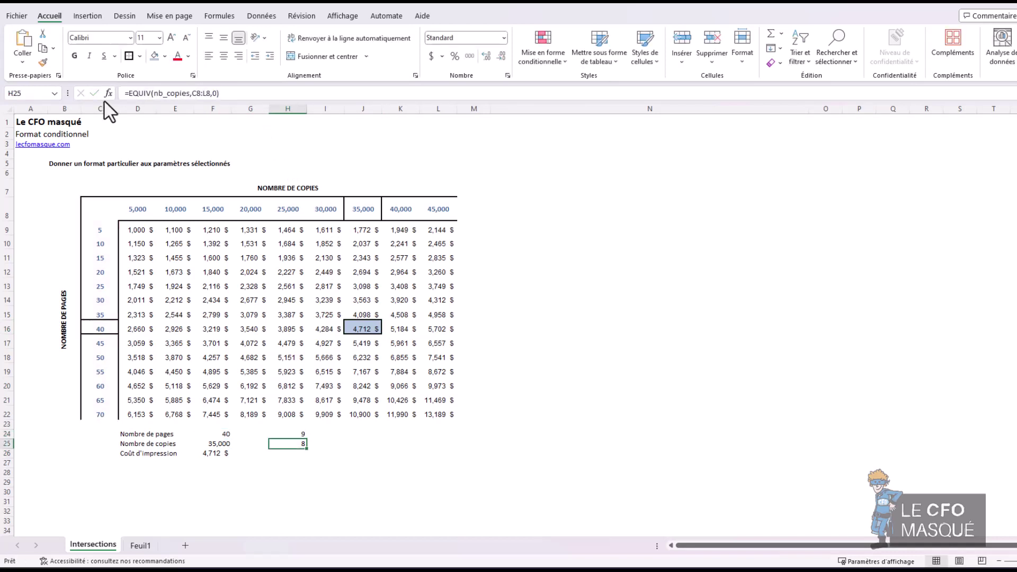
left_click(215, 454)
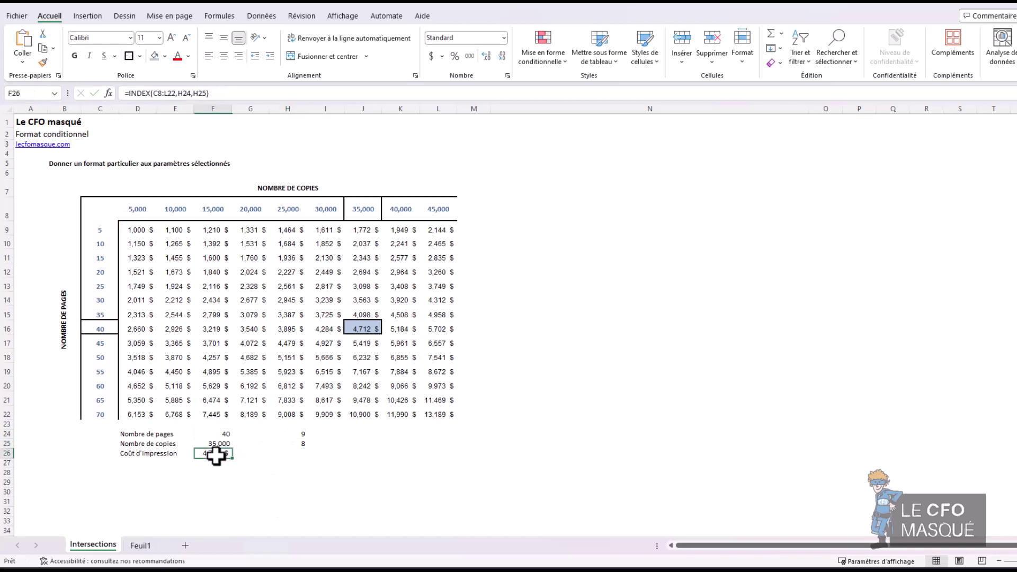
double_click(189, 93)
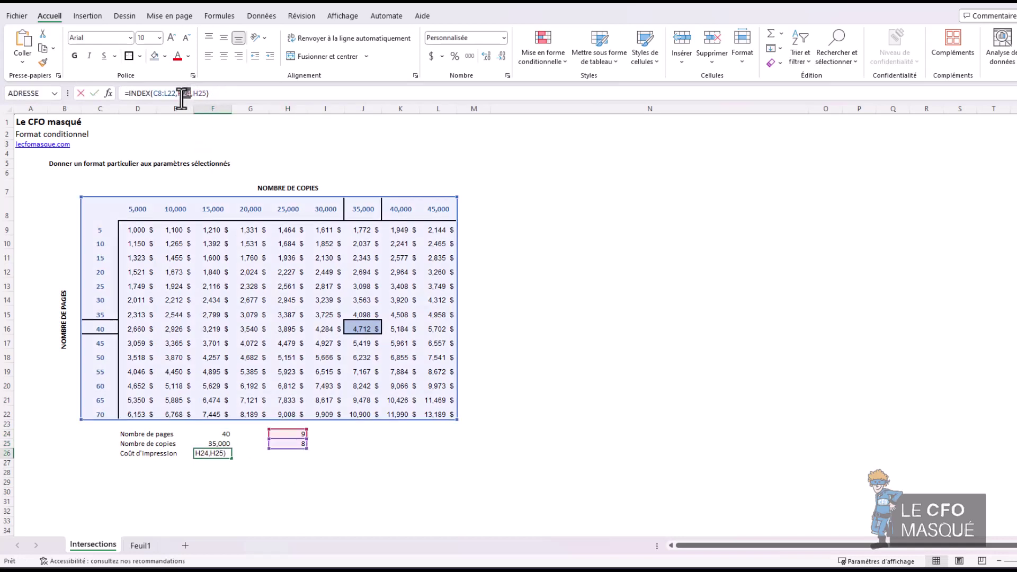
key("ctrl+v")
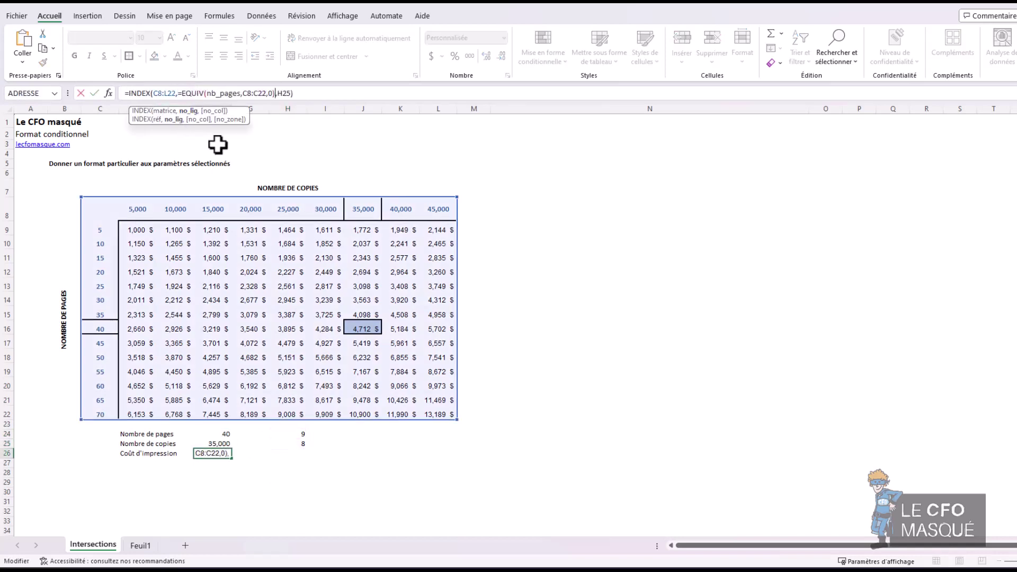
left_click(180, 93)
key("BackSpace")
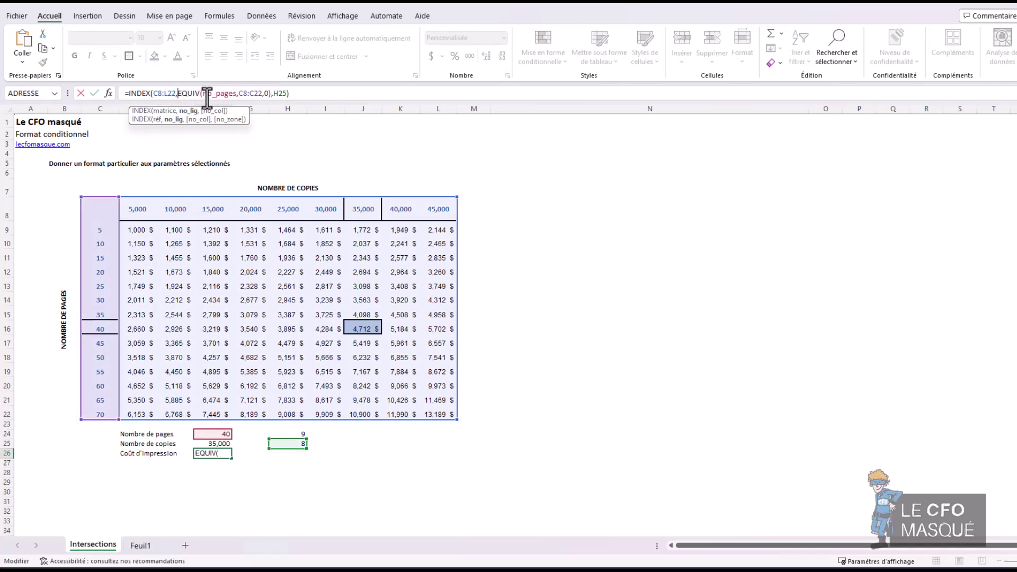
key("Return")
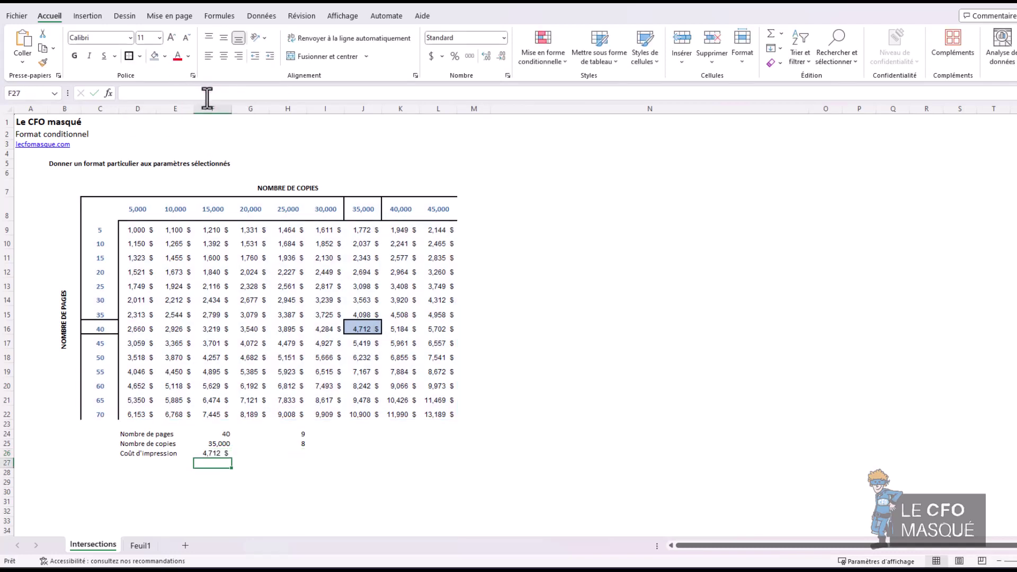
left_click(220, 454)
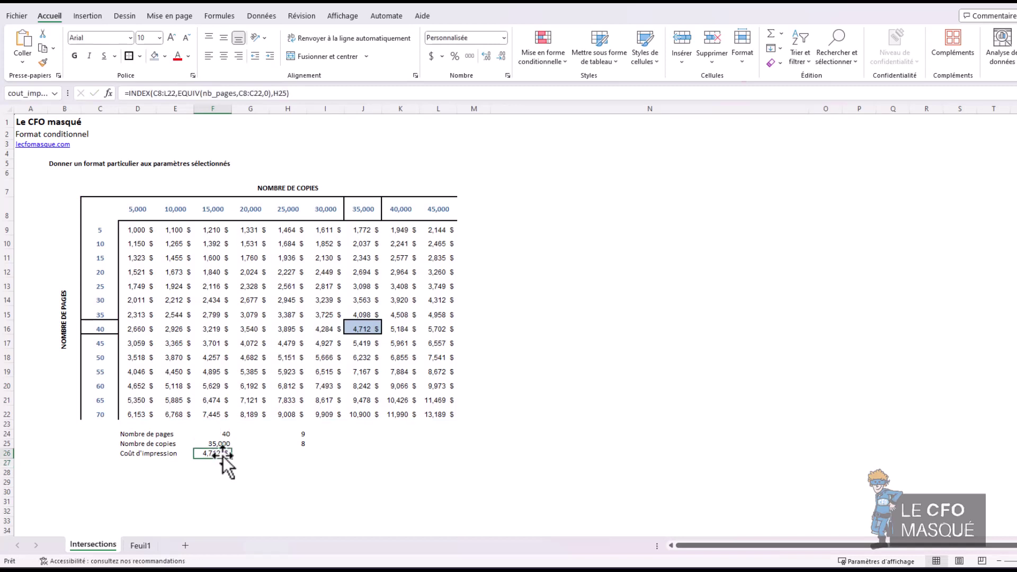
left_click(195, 93)
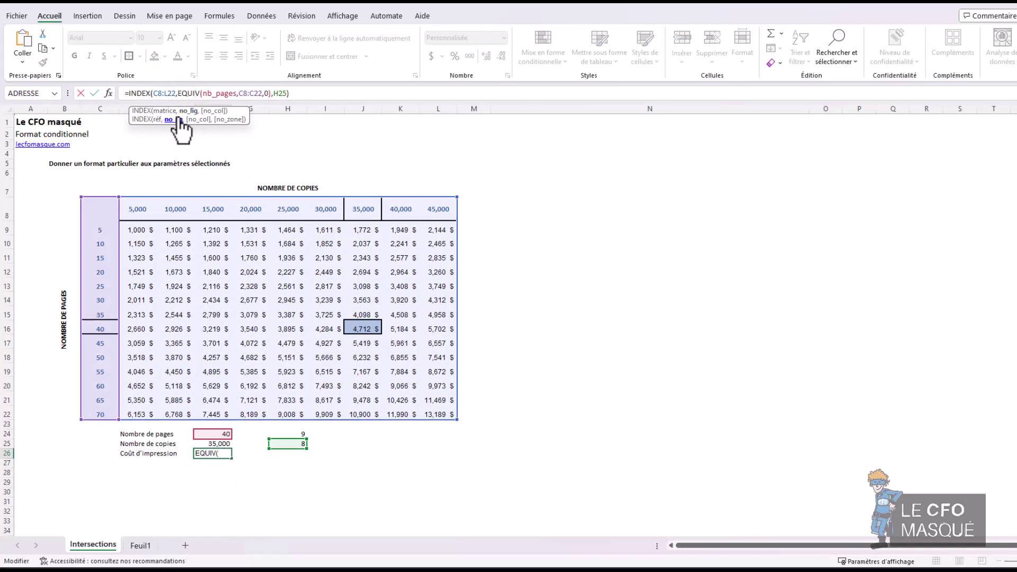
- Replace the H25 reference in F26's INDEX formula with EQUIV(nb_copies,C8:L8,0), copied from H25
left_click(297, 446)
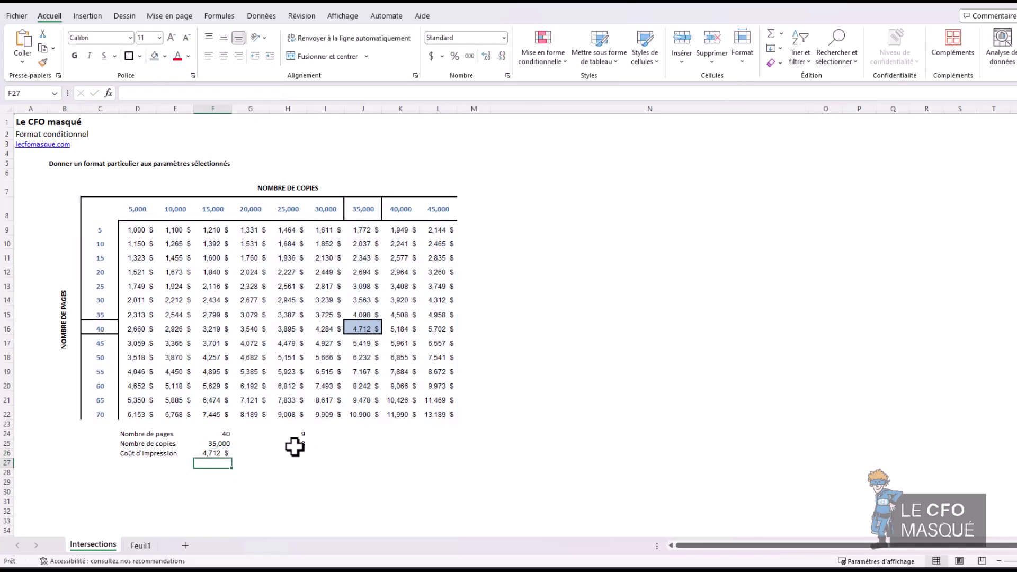
left_click(244, 93)
left_click_drag(241, 94, 53, 108)
key("ctrl+c")
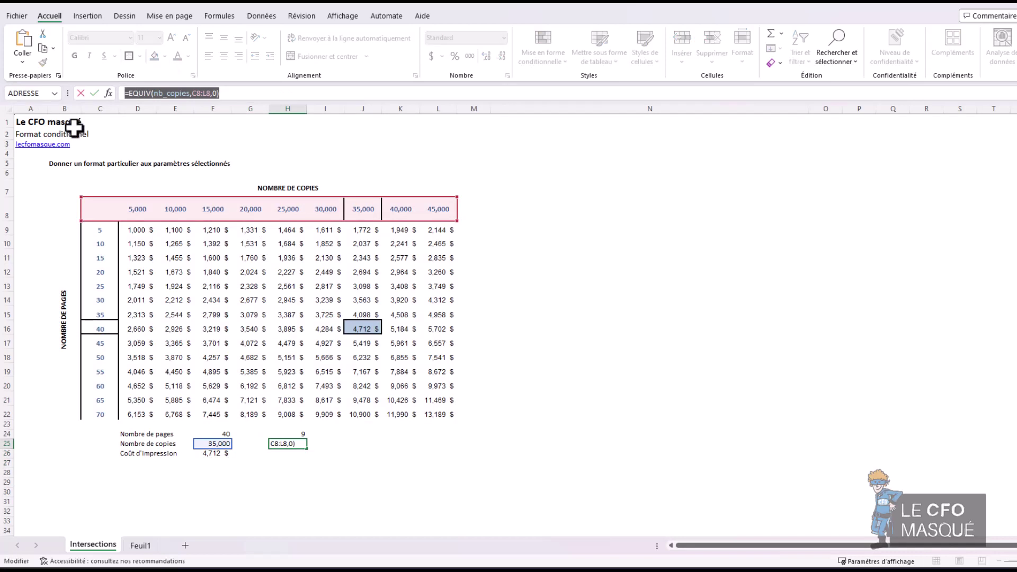
key("Escape")
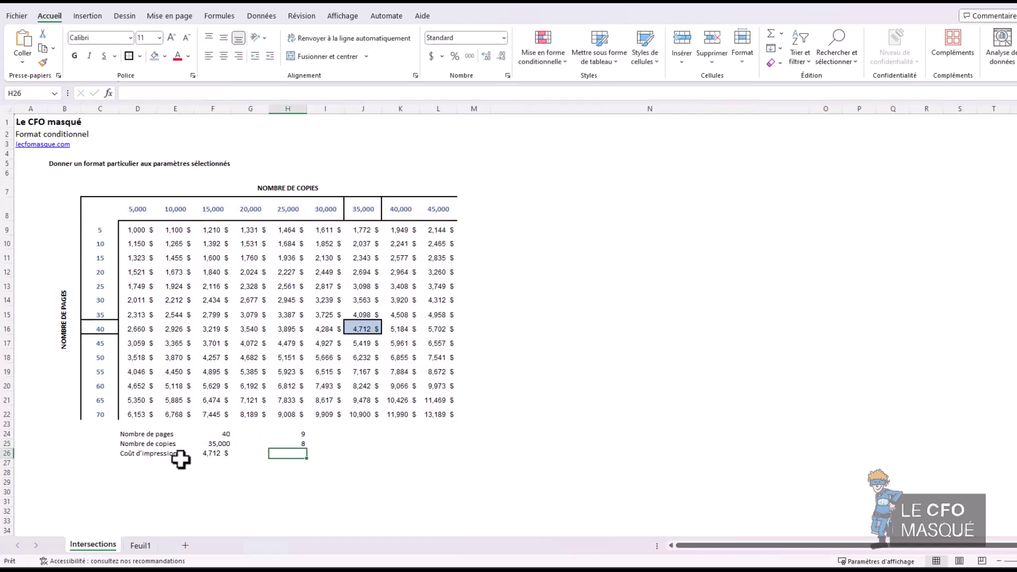
left_click(201, 455)
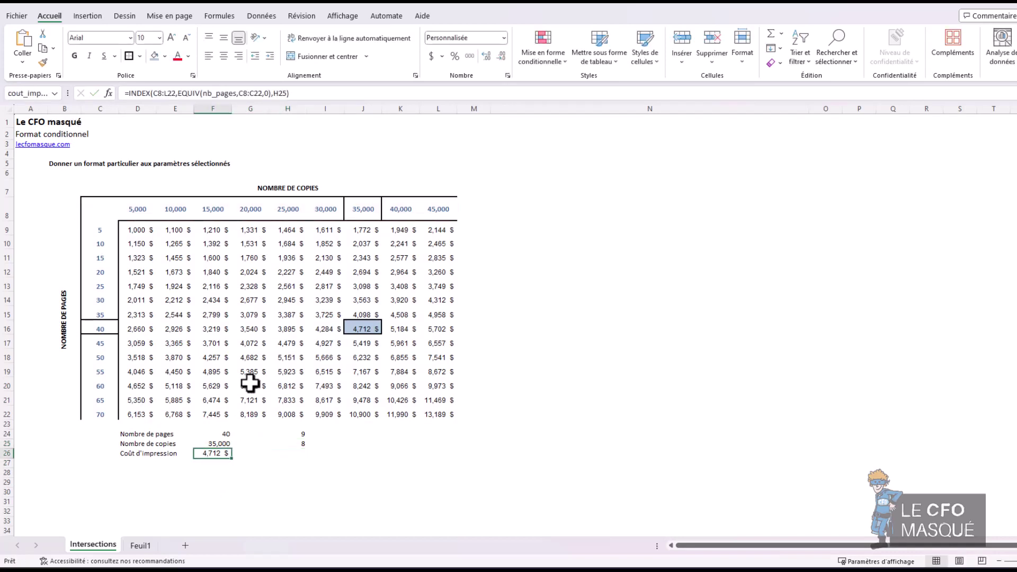
left_click(282, 95)
double_click(280, 94)
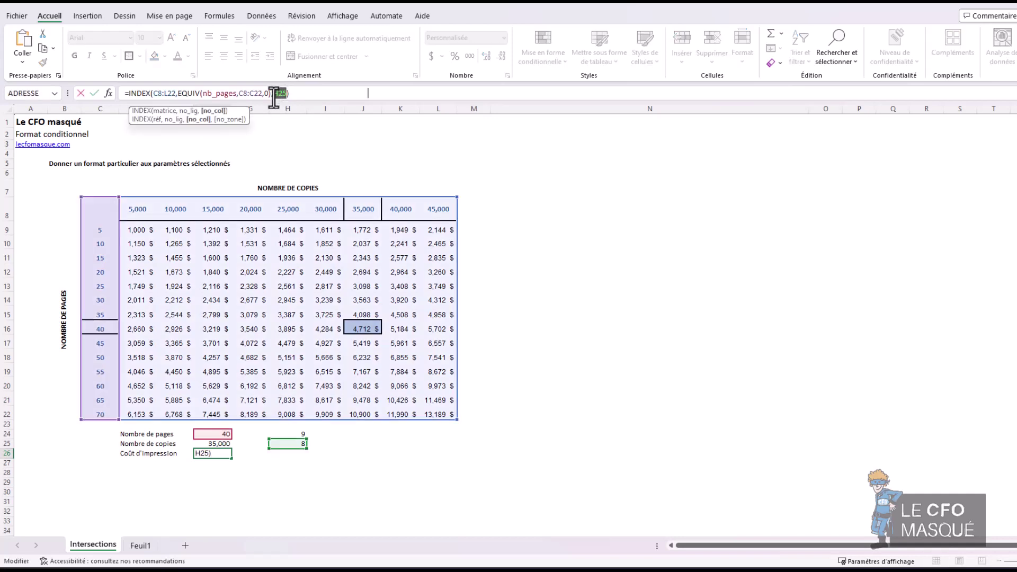
key("ctrl+v")
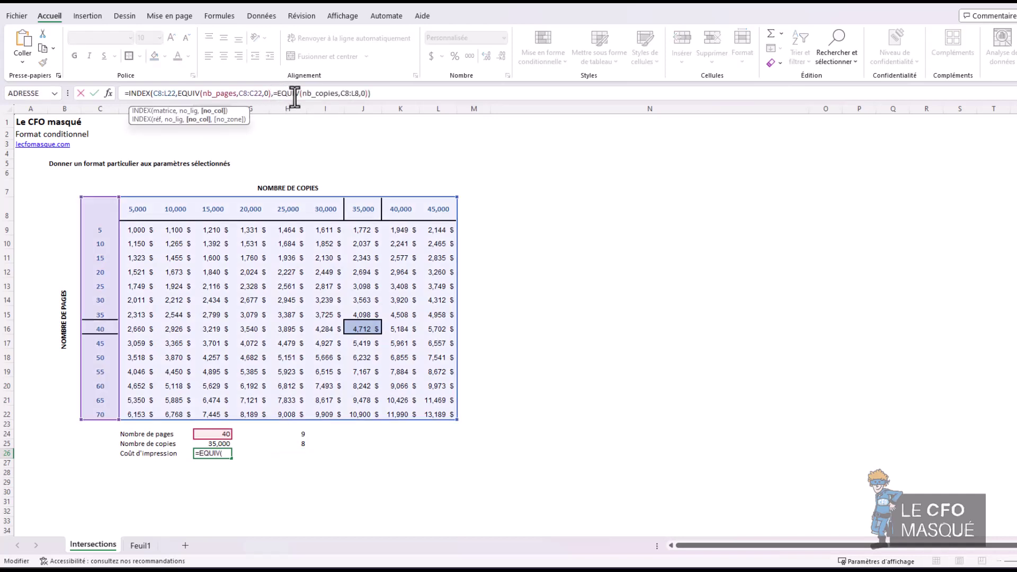
key("Return")
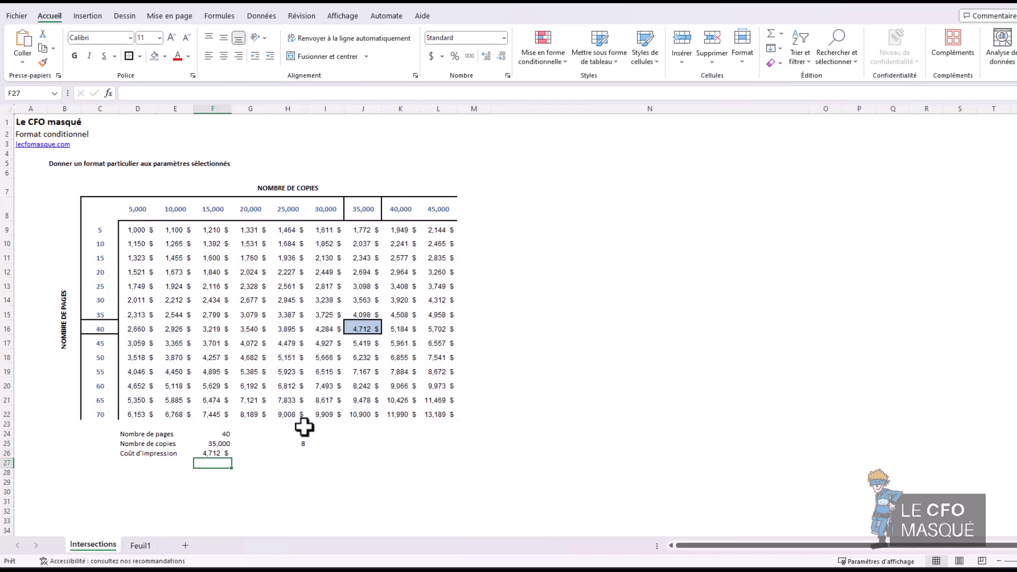
- Clear the two helper position formulas in H24 and H25
left_click(297, 434)
key("BackSpace")
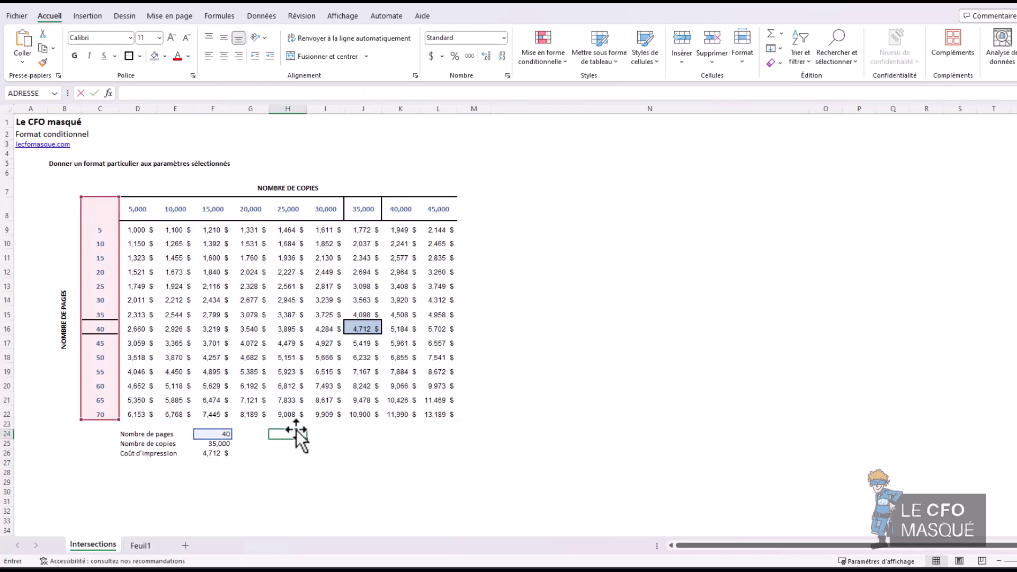
key("Return")
key("BackSpace")
key("Return")
key("BackSpace")
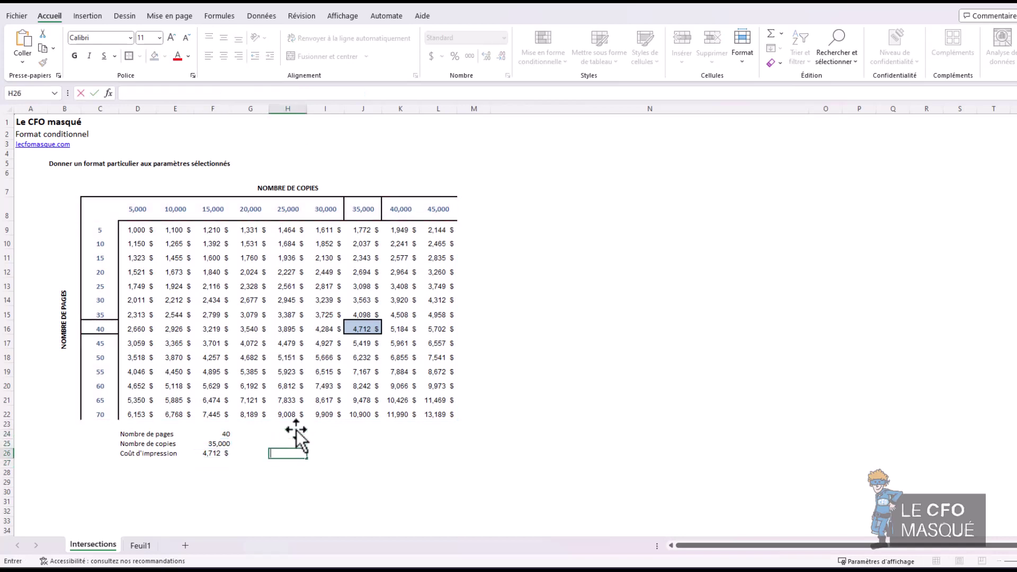
- Set the number of pages in F24 to 25 and check the printing cost against table cell J13
left_click(223, 434)
left_click(237, 435)
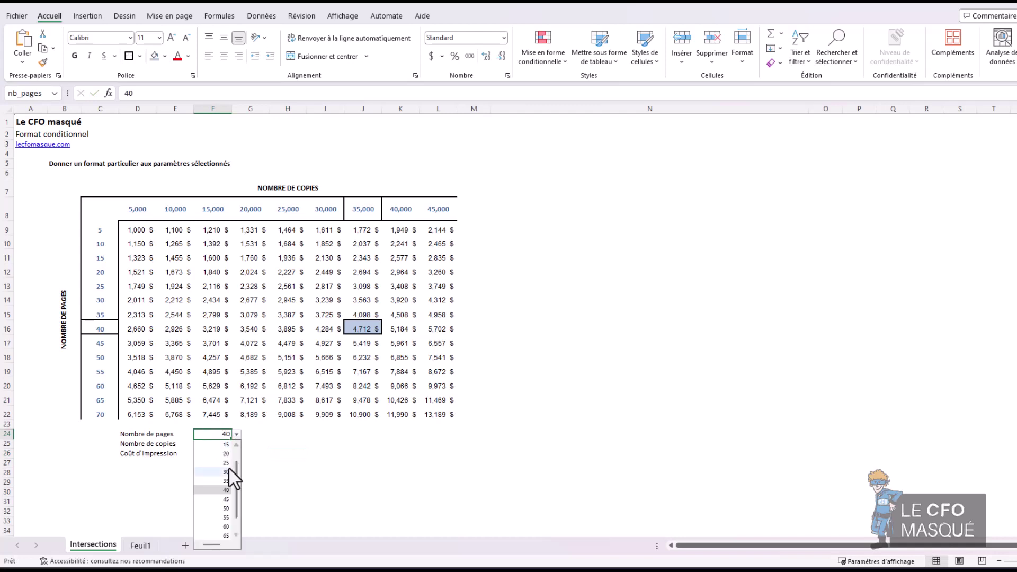
left_click(218, 463)
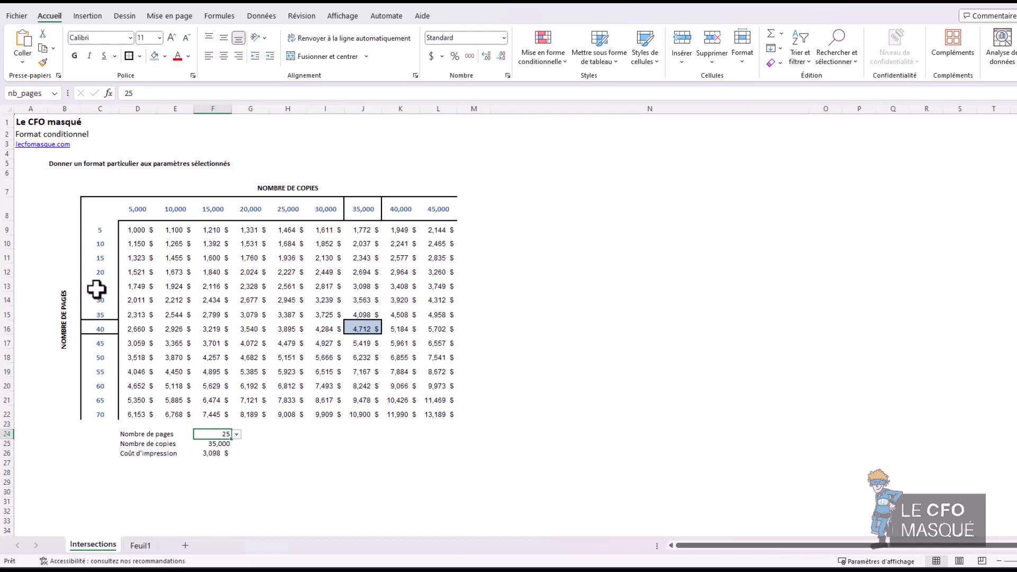
left_click(362, 288)
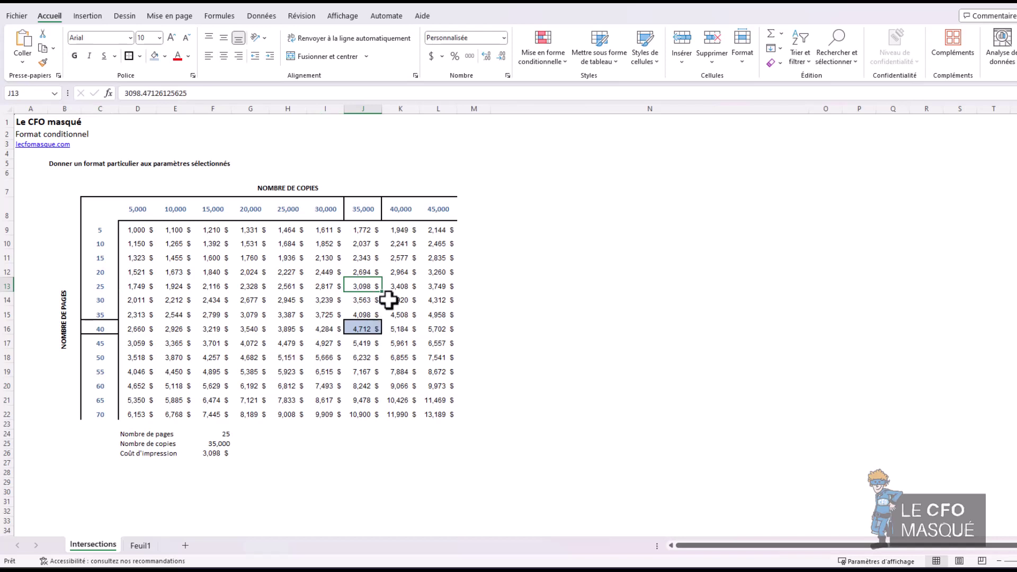